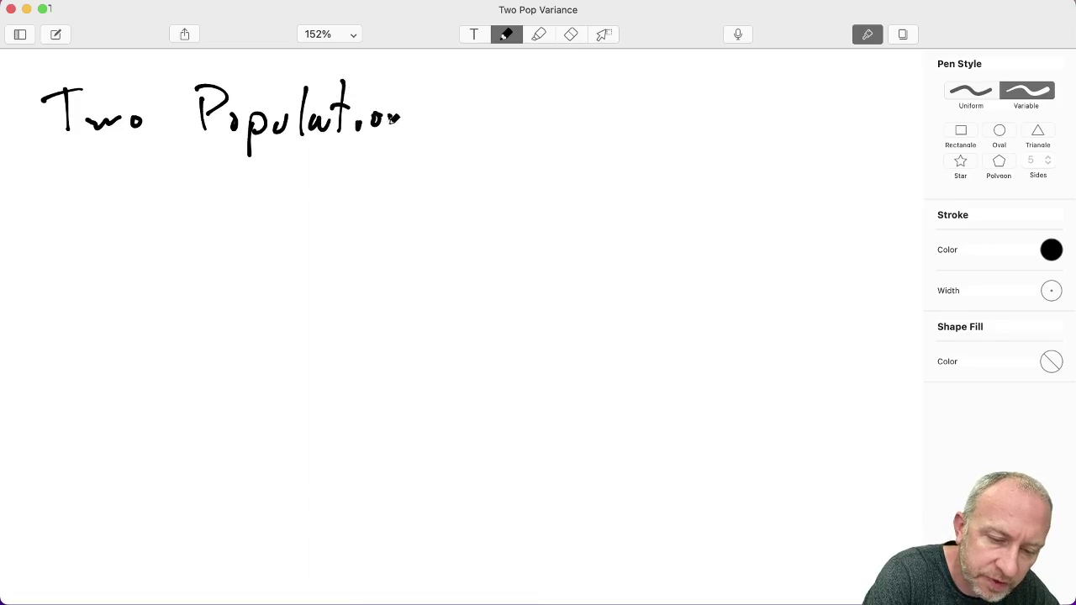
Finish the handwritten heading "Two Populations" and write "Variances" beneath it with an arrow leading from the heading.
left_click(363, 96)
mouse_move(284, 159)
left_mouse_down()
mouse_move(329, 221)
mouse_move(311, 248)
left_mouse_up()
left_click_drag(363, 178, 388, 178)
left_click_drag(400, 215, 404, 237)
mouse_move(410, 239)
left_mouse_down()
mouse_move(425, 207)
mouse_move(462, 227)
mouse_move(552, 217)
left_mouse_up()
Draw a downward arrow from "Variances" and handwrite "F-test" below it.
mouse_move(443, 247)
left_mouse_down()
mouse_move(437, 283)
mouse_move(452, 314)
left_mouse_up()
mouse_move(343, 353)
left_mouse_down()
mouse_move(343, 402)
mouse_move(363, 361)
left_mouse_up()
left_click_drag(369, 390, 383, 387)
left_click_drag(412, 351, 414, 403)
mouse_move(402, 362)
left_mouse_down()
mouse_move(421, 359)
mouse_move(440, 388)
left_mouse_up()
left_click_drag(464, 370, 451, 392)
mouse_move(481, 346)
left_mouse_down()
mouse_move(480, 396)
mouse_move(508, 351)
left_mouse_up()
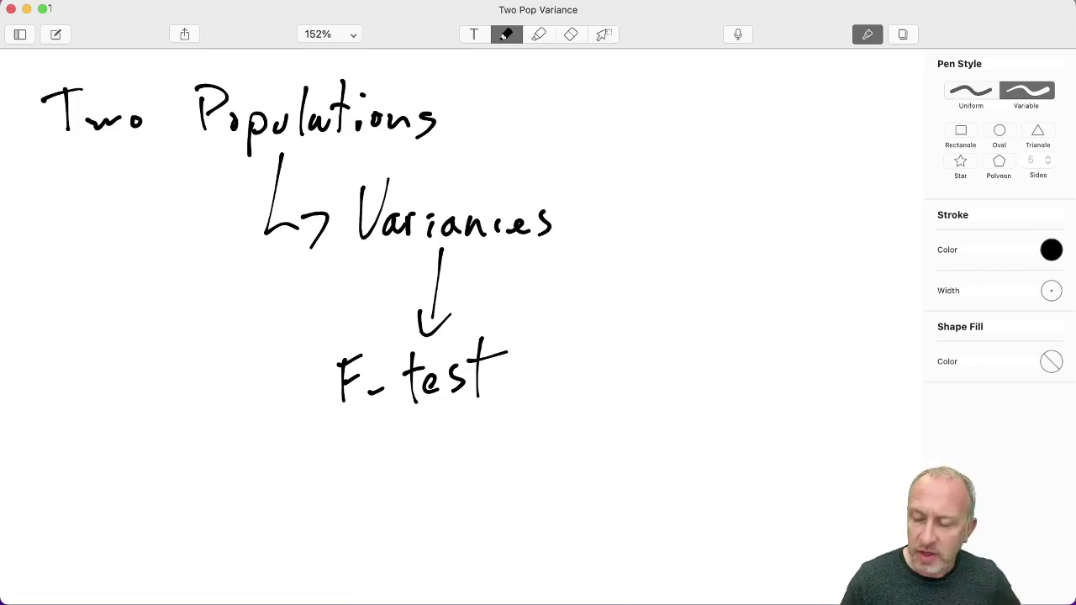
Handwrite the null hypothesis label "Ho" in the blank area below "F-test".
scroll(462, 253, "down", 5)
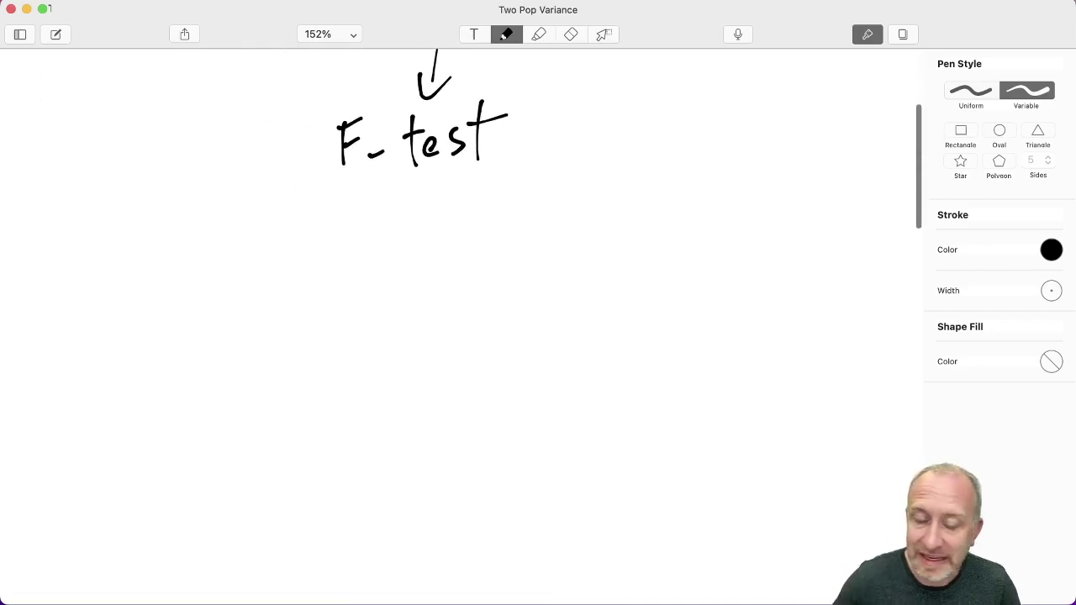
left_click_drag(74, 262, 78, 319)
left_click_drag(95, 250, 96, 321)
left_click_drag(76, 294, 113, 294)
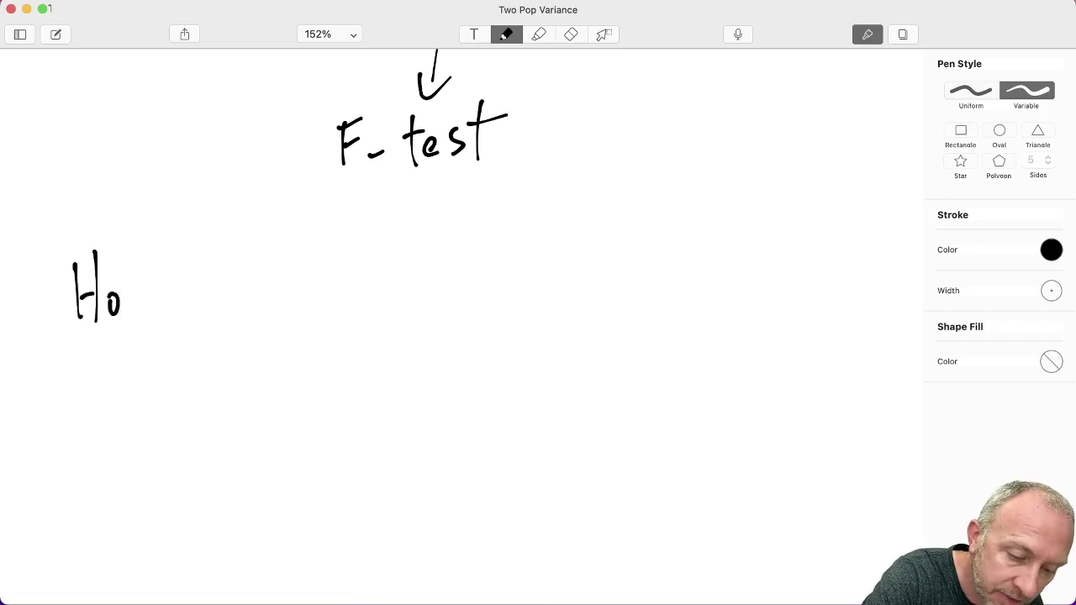
Write the alternative hypothesis "Ha: μ1 > μ2" beneath the Ho label.
left_click_drag(74, 345, 76, 395)
mouse_move(95, 338)
left_mouse_down()
mouse_move(96, 392)
mouse_move(95, 373)
left_mouse_up()
mouse_move(122, 370)
left_mouse_down()
mouse_move(108, 388)
mouse_move(122, 392)
mouse_move(136, 437)
left_mouse_up()
left_click(129, 370)
left_click(129, 387)
mouse_move(154, 367)
left_mouse_down()
mouse_move(174, 385)
mouse_move(178, 412)
left_mouse_up()
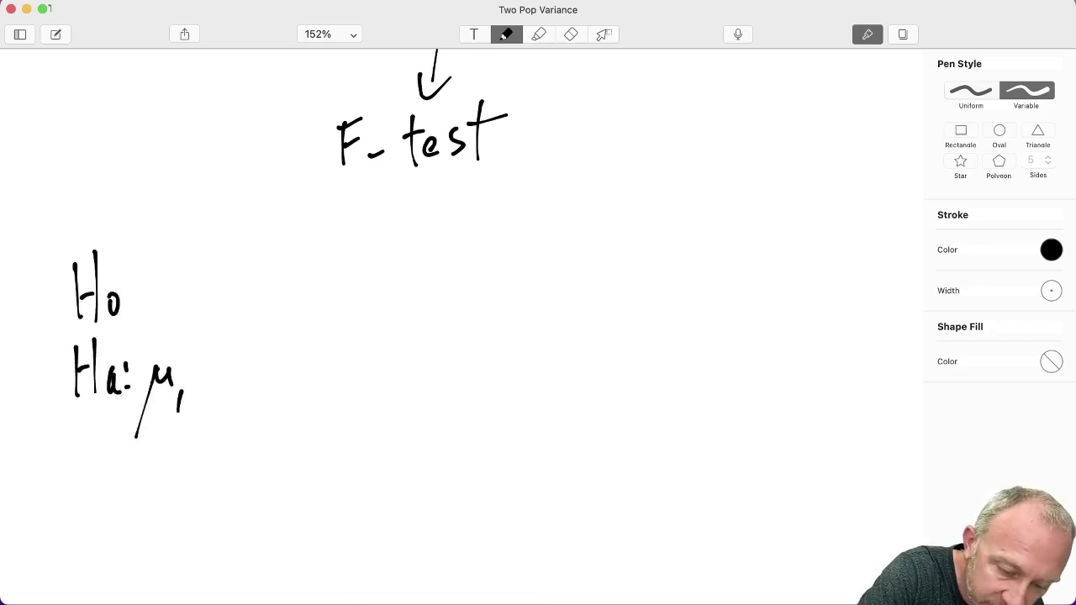
left_click_drag(215, 365, 237, 428)
left_click_drag(257, 366, 295, 410)
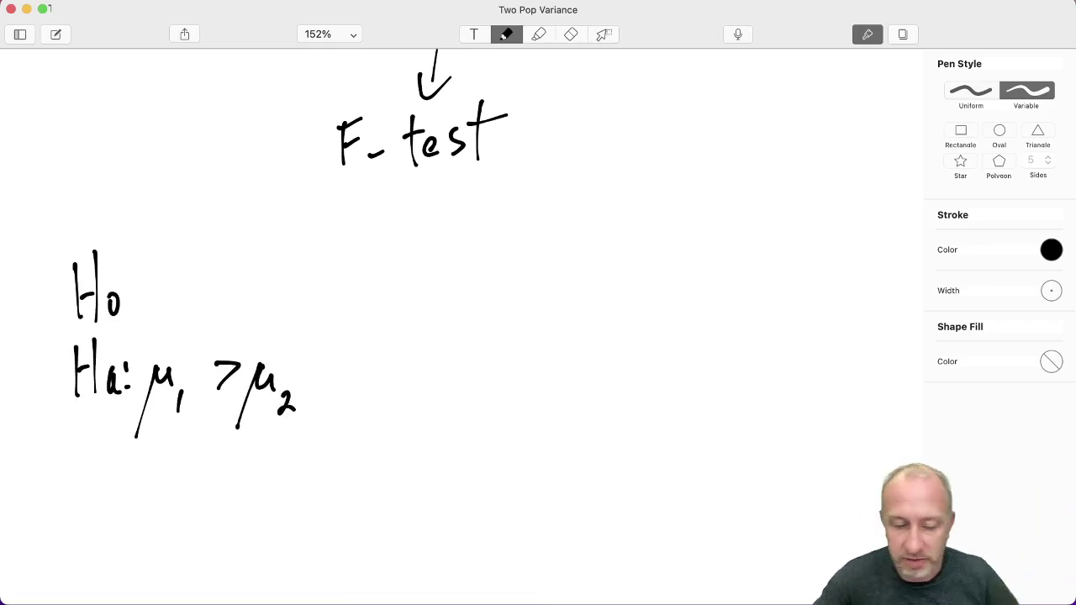
Complete the null hypothesis above it as "Ho: μ1 ≤ μ2".
left_click(133, 295)
left_click(133, 305)
mouse_move(167, 284)
left_mouse_down()
mouse_move(145, 346)
mouse_move(174, 307)
mouse_move(186, 323)
left_mouse_up()
mouse_move(233, 269)
left_mouse_down()
mouse_move(216, 288)
mouse_move(237, 298)
left_mouse_up()
left_click_drag(214, 312, 228, 308)
mouse_move(273, 278)
left_mouse_down()
mouse_move(247, 340)
mouse_move(286, 302)
mouse_move(299, 321)
left_mouse_up()
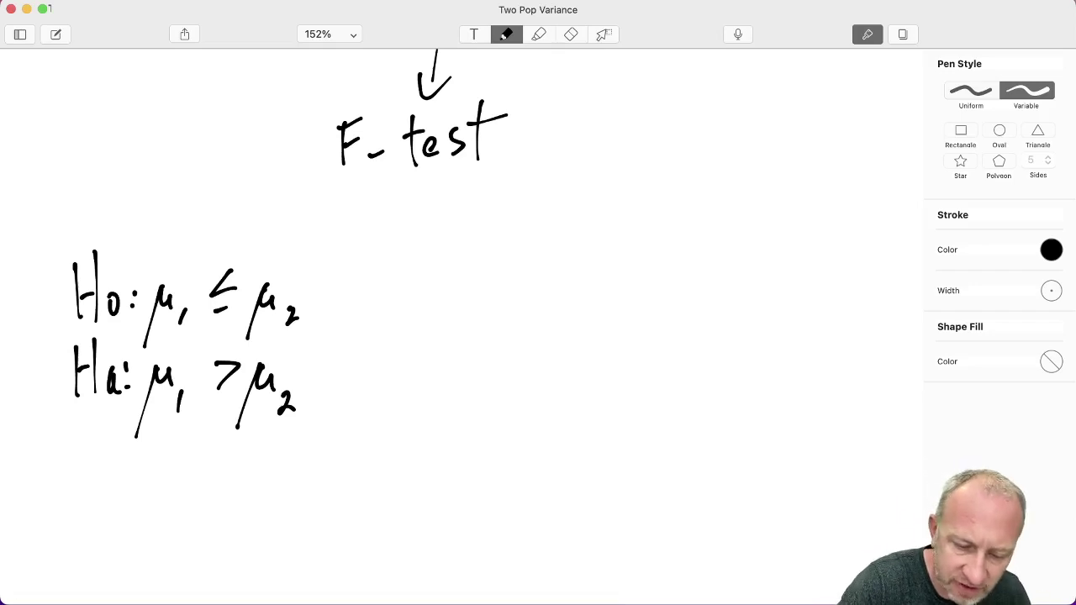
Start a second hypothesis pair beside the first with the label "Ho:" and, beneath it, "Ha: μ1 < μ2".
left_click_drag(565, 254, 563, 318)
mouse_move(586, 247)
left_mouse_down()
mouse_move(586, 316)
mouse_move(577, 283)
left_mouse_up()
mouse_move(599, 295)
left_mouse_down()
mouse_move(568, 350)
mouse_move(562, 391)
left_mouse_up()
left_click(609, 310)
mouse_move(588, 340)
left_mouse_down()
mouse_move(576, 394)
mouse_move(605, 388)
mouse_move(621, 427)
left_mouse_up()
left_click(617, 359)
left_click(618, 384)
left_click_drag(640, 368, 654, 389)
left_click_drag(662, 393, 658, 409)
left_click_drag(718, 349, 720, 384)
mouse_move(748, 371)
left_mouse_down()
mouse_move(721, 422)
mouse_move(759, 383)
mouse_move(774, 407)
left_mouse_up()
Complete the second pair's null hypothesis as "Ho: μ1 ≥ μ2".
mouse_move(657, 286)
left_mouse_down()
mouse_move(637, 328)
mouse_move(673, 304)
mouse_move(670, 322)
left_mouse_up()
mouse_move(703, 283)
left_mouse_down()
mouse_move(703, 308)
mouse_move(739, 309)
left_mouse_up()
mouse_move(761, 291)
left_mouse_down()
mouse_move(734, 345)
mouse_move(776, 312)
left_mouse_up()
mouse_move(763, 304)
left_mouse_down()
mouse_move(778, 326)
mouse_move(791, 321)
left_mouse_up()
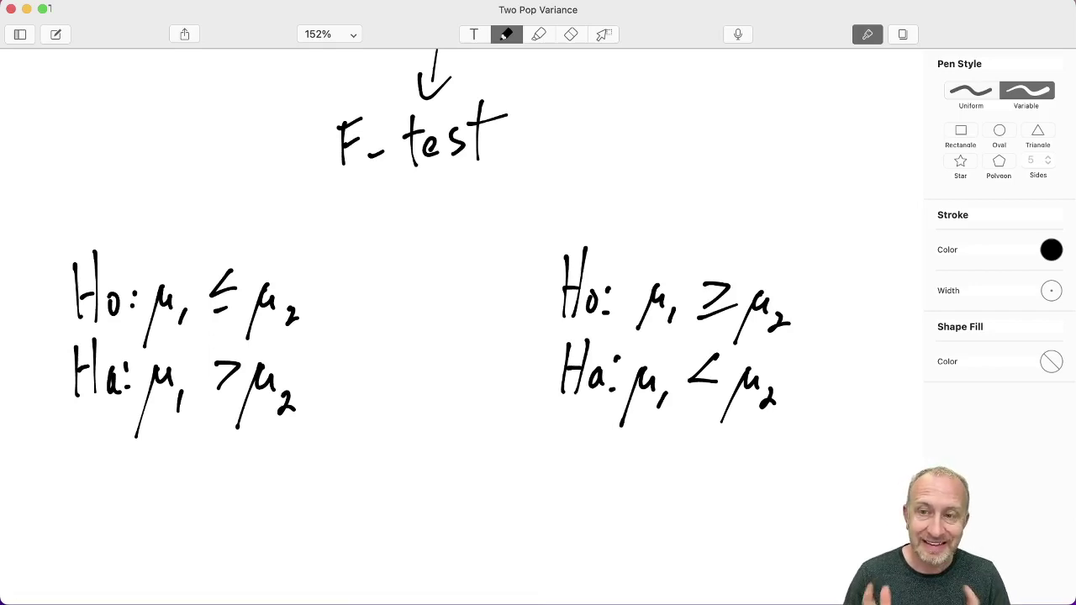
Erase every μ symbol from both hypothesis pairs, keeping the subscripts and inequality signs.
left_click(571, 34)
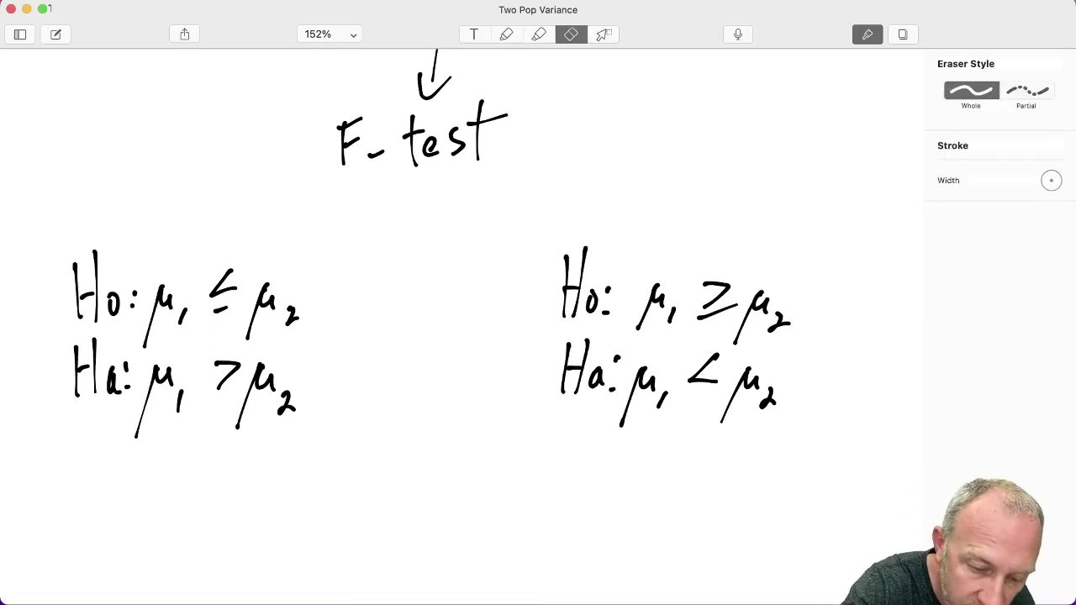
left_click(156, 311)
left_click(155, 396)
left_click(165, 379)
left_click(255, 393)
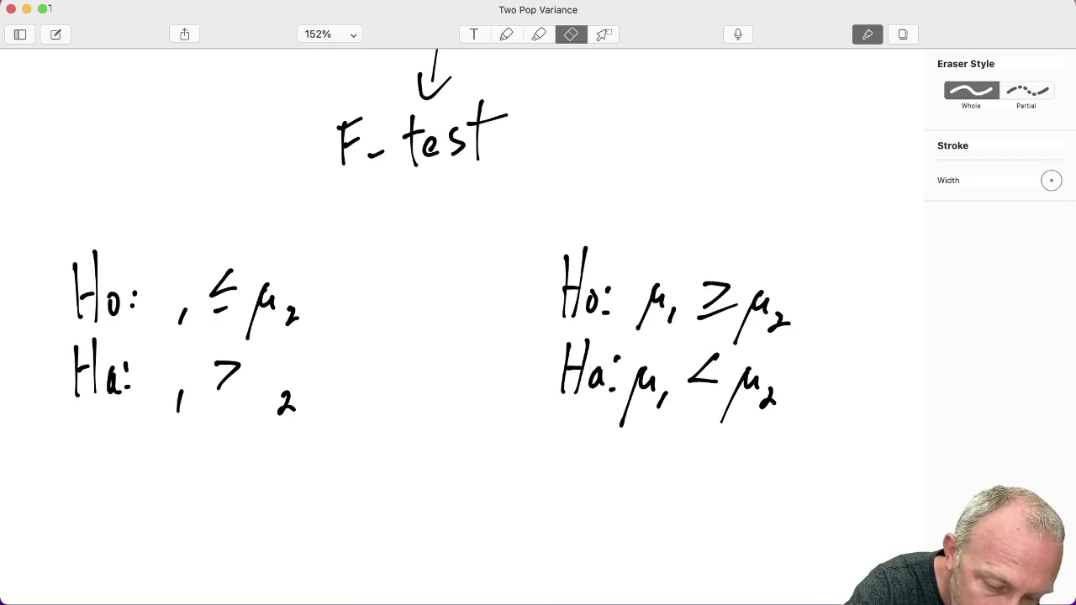
left_click(259, 311)
left_click(650, 307)
left_click(638, 394)
left_click(752, 318)
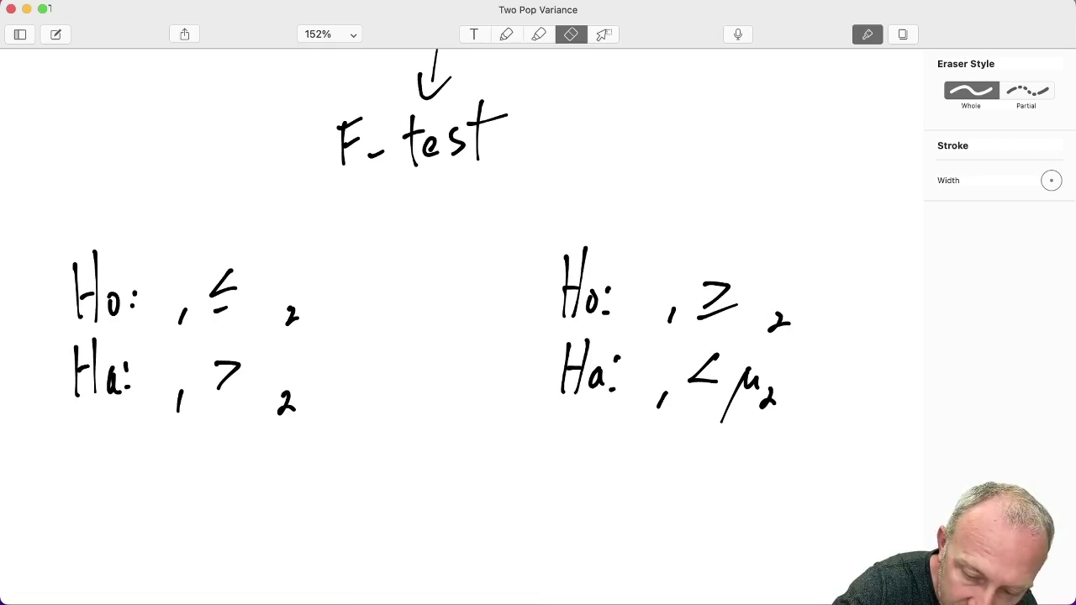
left_click(732, 395)
With the pen, write σ² in place of each erased μ in the first hypothesis pair (≤ and >).
left_click(505, 34)
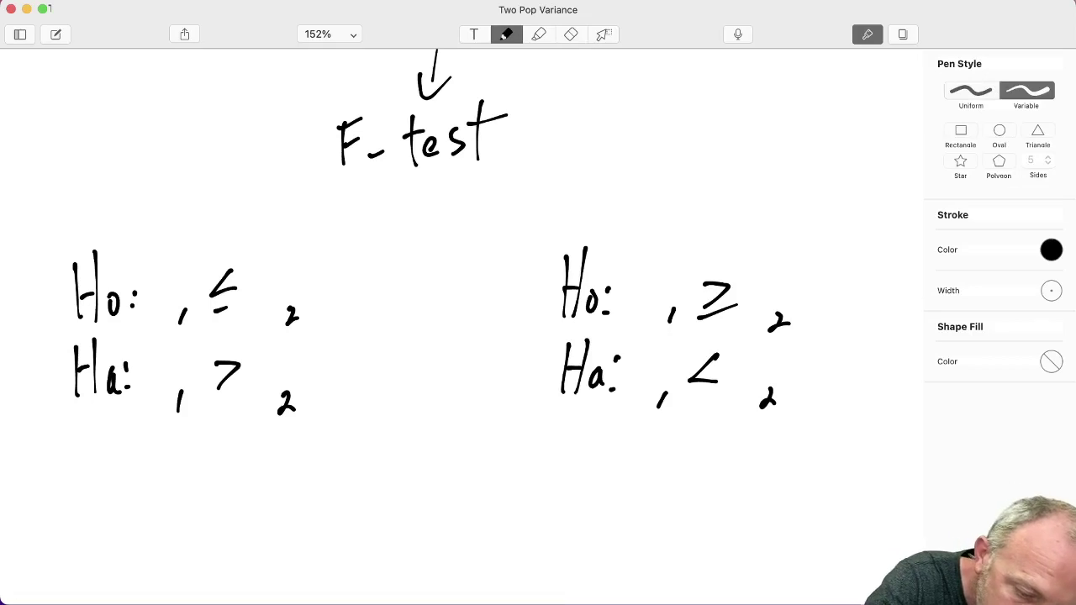
left_click_drag(166, 293, 190, 275)
left_click_drag(159, 363, 170, 361)
mouse_move(171, 350)
left_mouse_down()
mouse_move(181, 341)
mouse_move(185, 362)
left_mouse_up()
mouse_move(266, 282)
left_mouse_down()
mouse_move(267, 306)
mouse_move(276, 282)
left_mouse_up()
left_click_drag(280, 272, 296, 274)
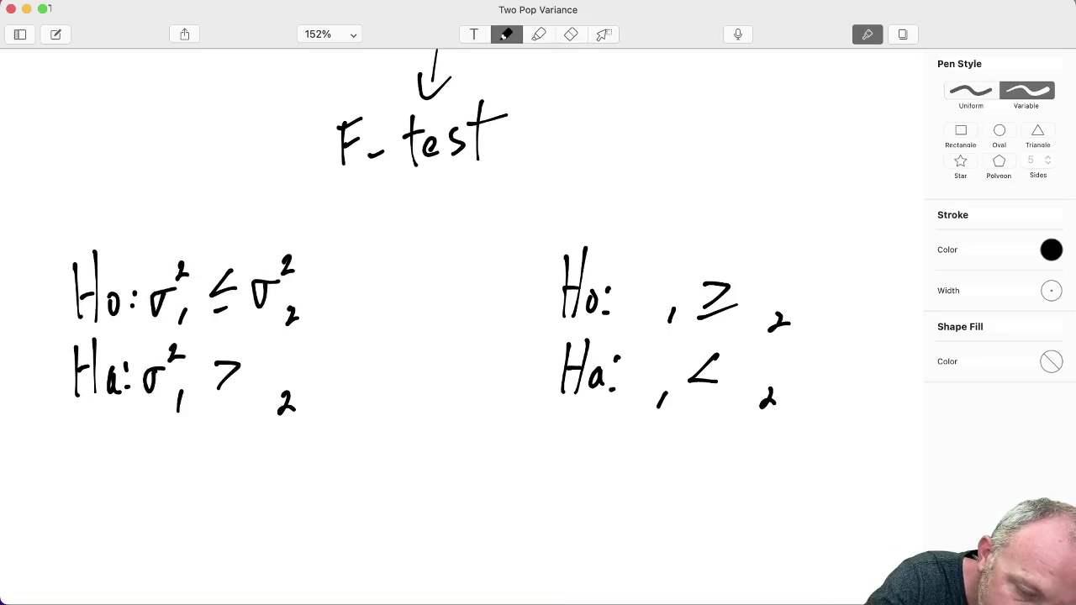
left_click_drag(264, 367, 291, 359)
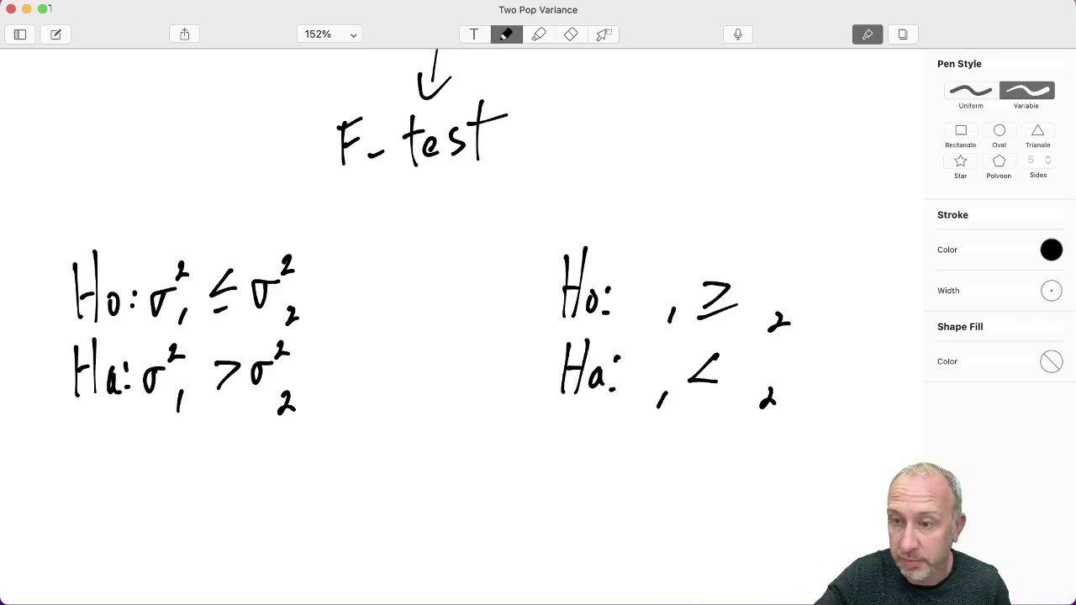
Write σ² in place of each erased μ in the second hypothesis pair (≥ and <).
mouse_move(658, 281)
left_mouse_down()
mouse_move(644, 285)
mouse_move(655, 284)
left_mouse_up()
left_click_drag(663, 269, 676, 272)
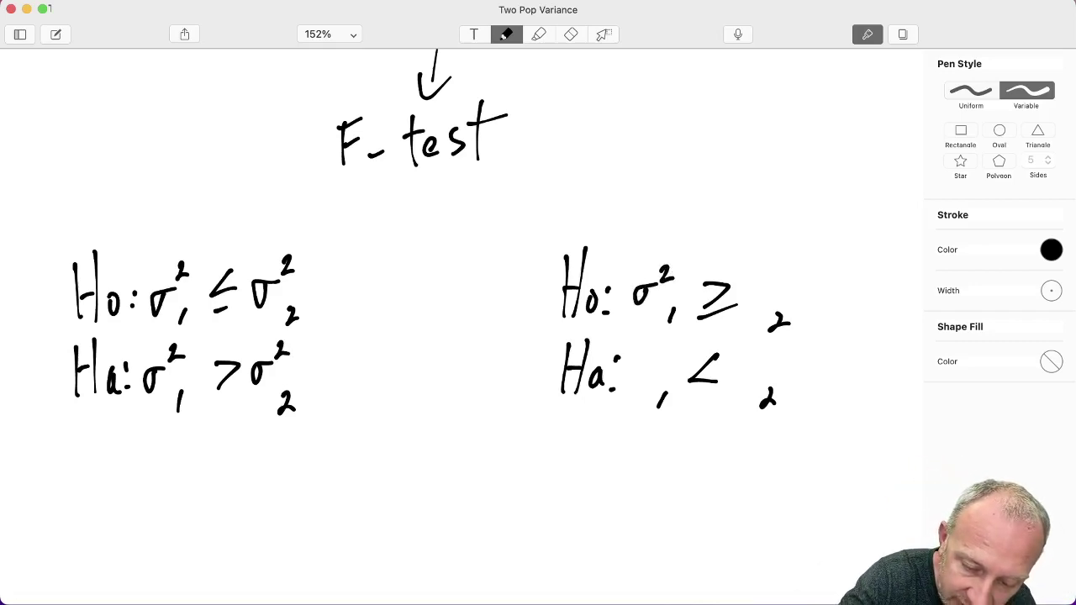
left_click_drag(649, 370, 676, 361)
left_click_drag(747, 366, 765, 360)
mouse_move(754, 291)
left_mouse_down()
mouse_move(743, 304)
mouse_move(757, 289)
left_mouse_up()
left_click_drag(769, 262, 782, 274)
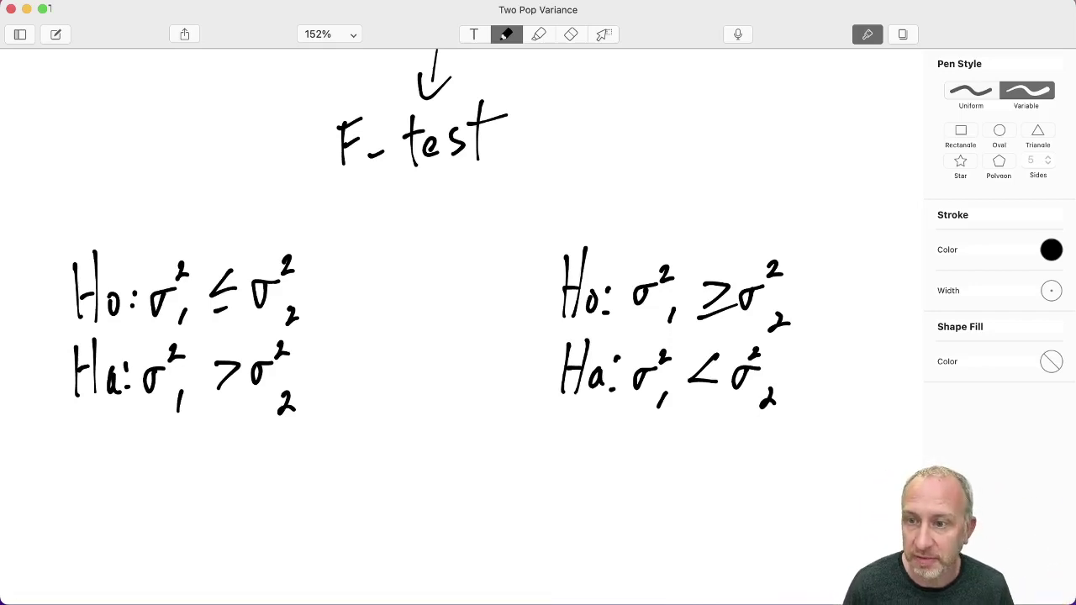
Switch to the F-test worksheet in Excel and look over the sample data columns One and Two.
scroll(747, 233, "up", 5)
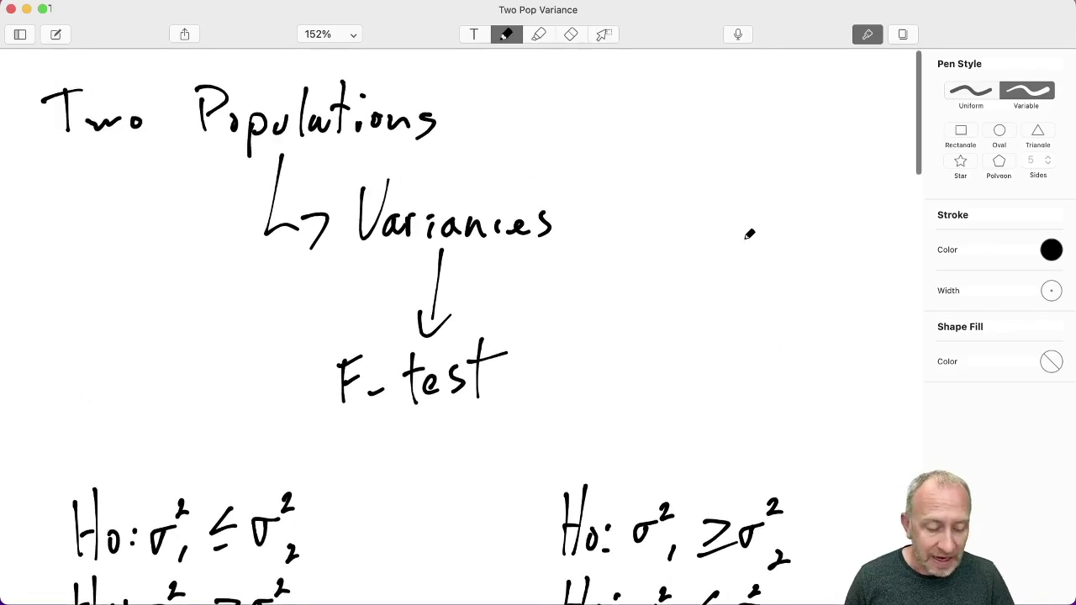
key("ctrl+Up")
left_click(709, 235)
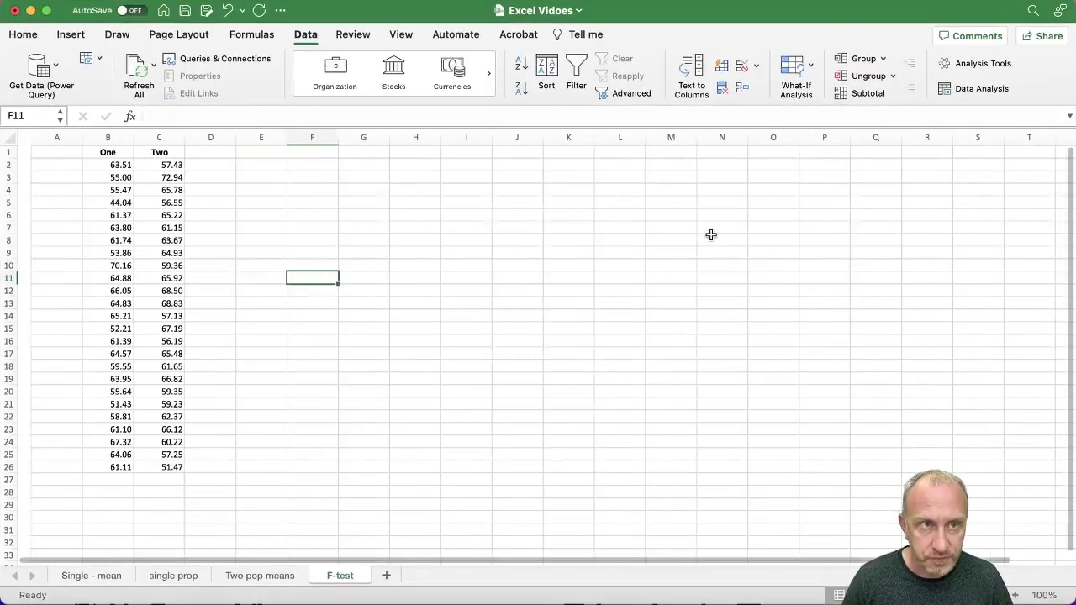
scroll(710, 234, "right", 1)
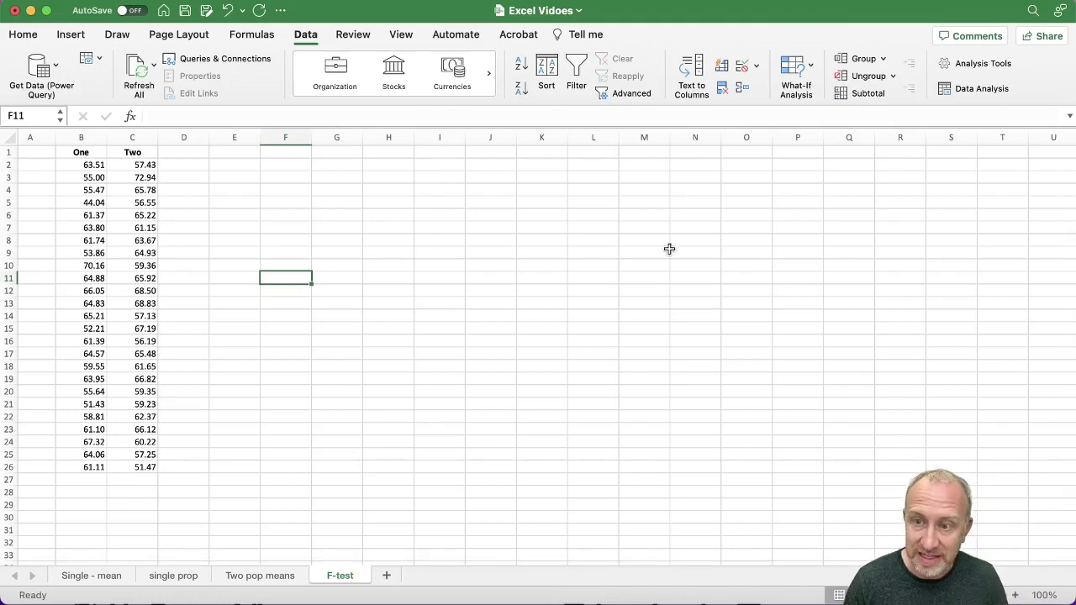
scroll(603, 261, "up", 1)
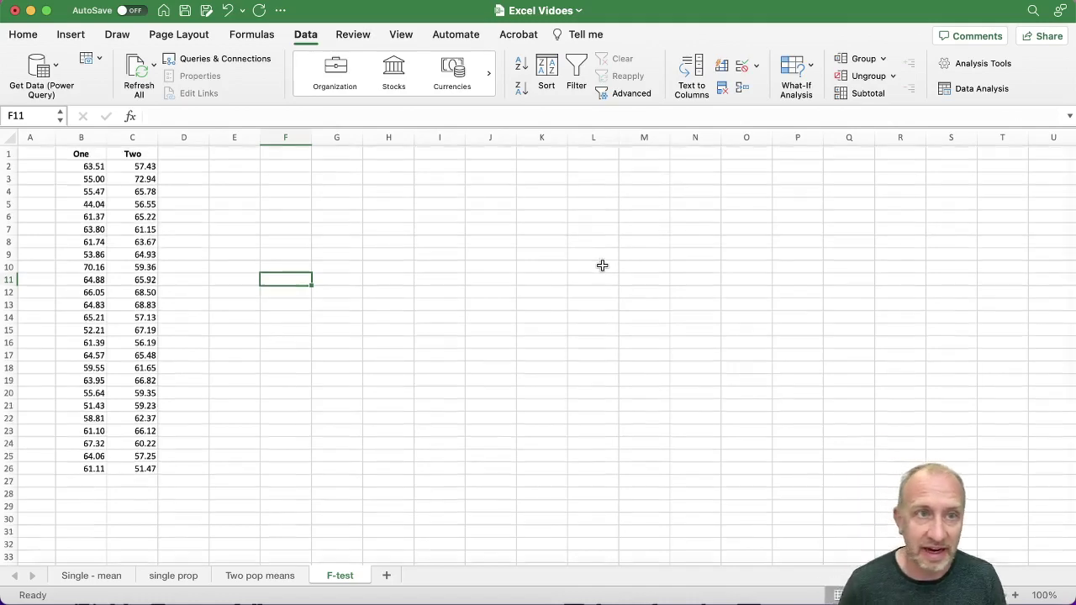
left_click(82, 153)
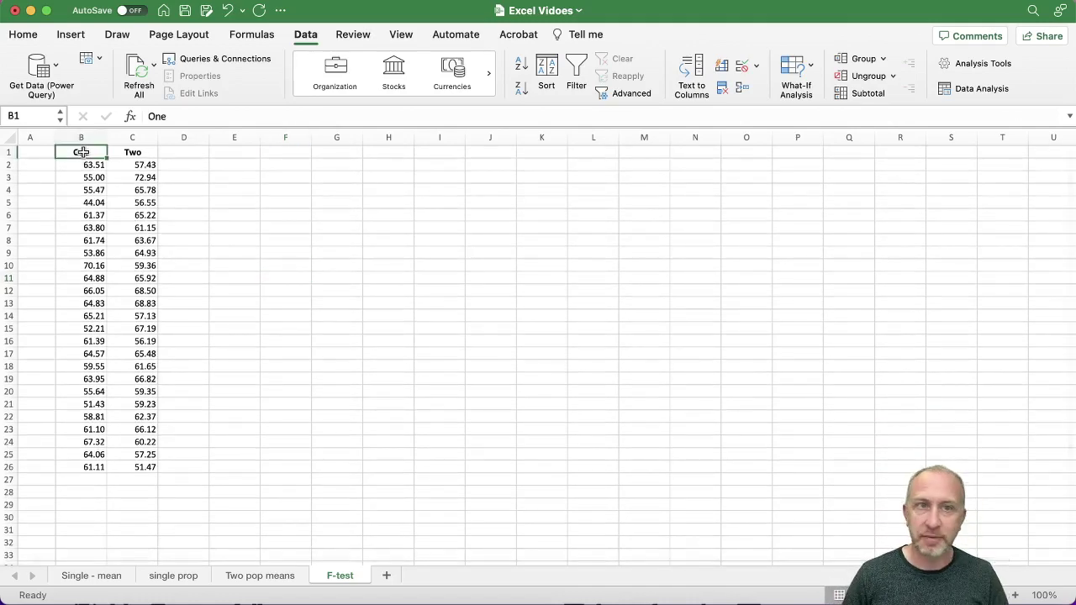
left_click(118, 152)
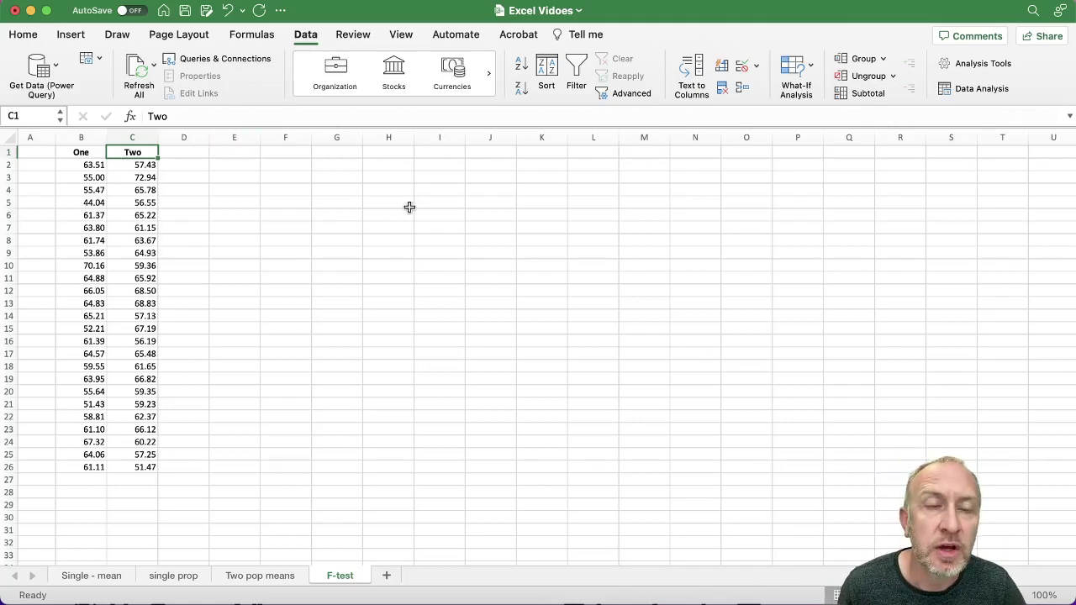
scroll(337, 205, "up", 2)
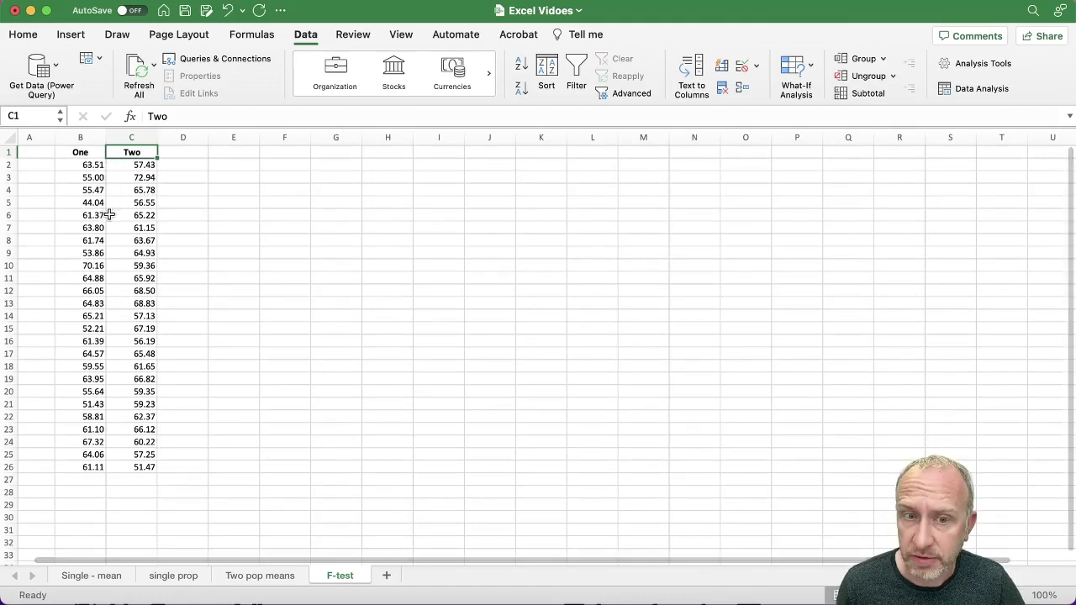
Start the F-Test Two-Sample for Variances tool from Excel's data analysis tools.
left_click(961, 91)
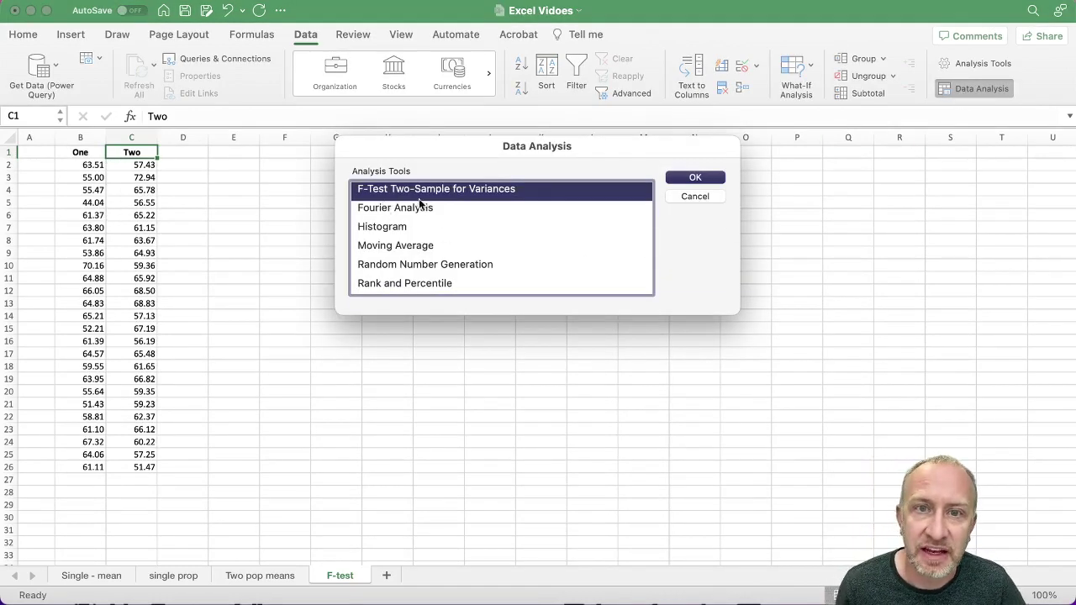
scroll(420, 200, "up", 5)
scroll(423, 200, "down", 8)
scroll(422, 200, "up", 5)
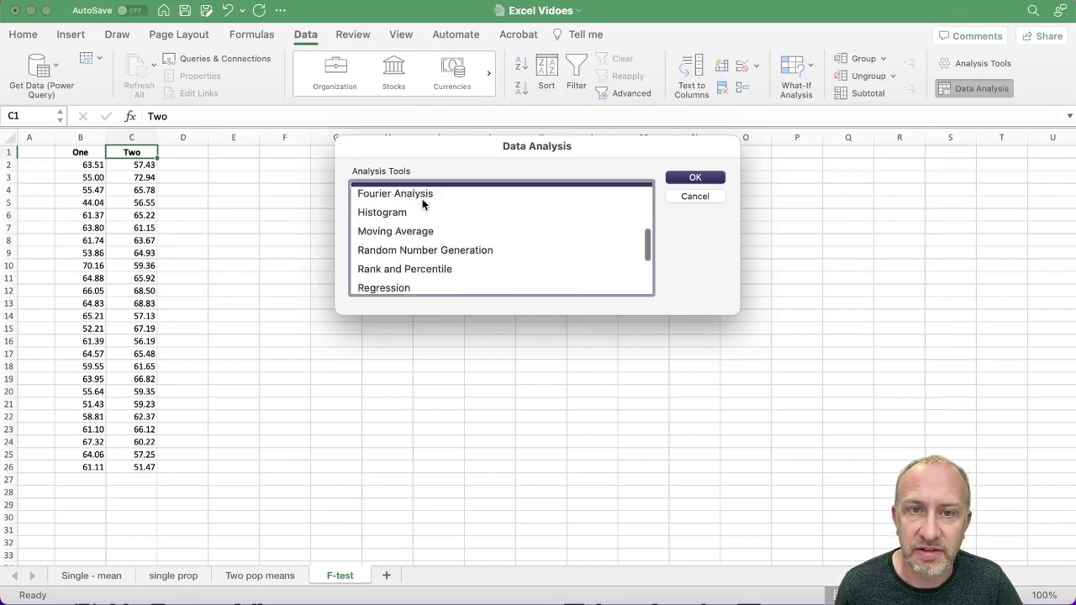
key("f")
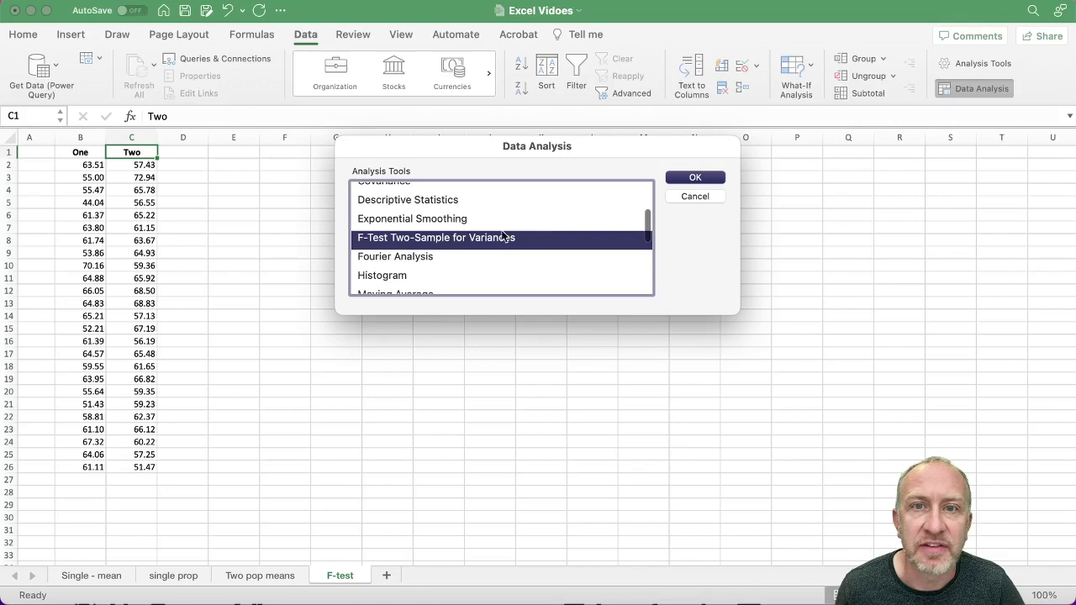
left_click(698, 179)
Clear both variable ranges and the output range in the F-test settings, and turn off Labels.
left_click(600, 177)
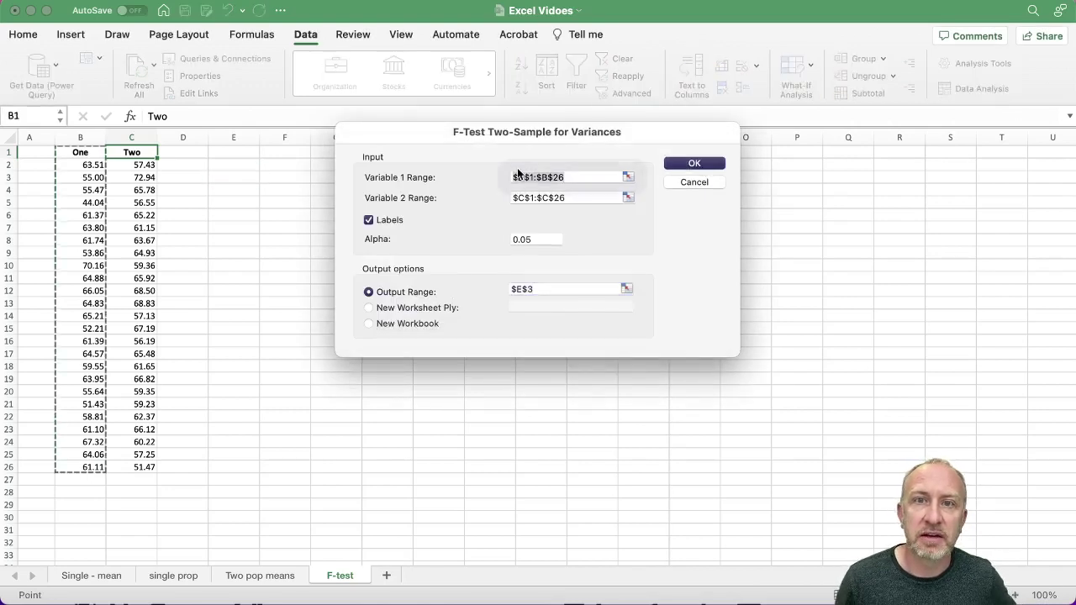
key("BackSpace")
left_click(540, 198)
double_click(540, 198)
key("BackSpace")
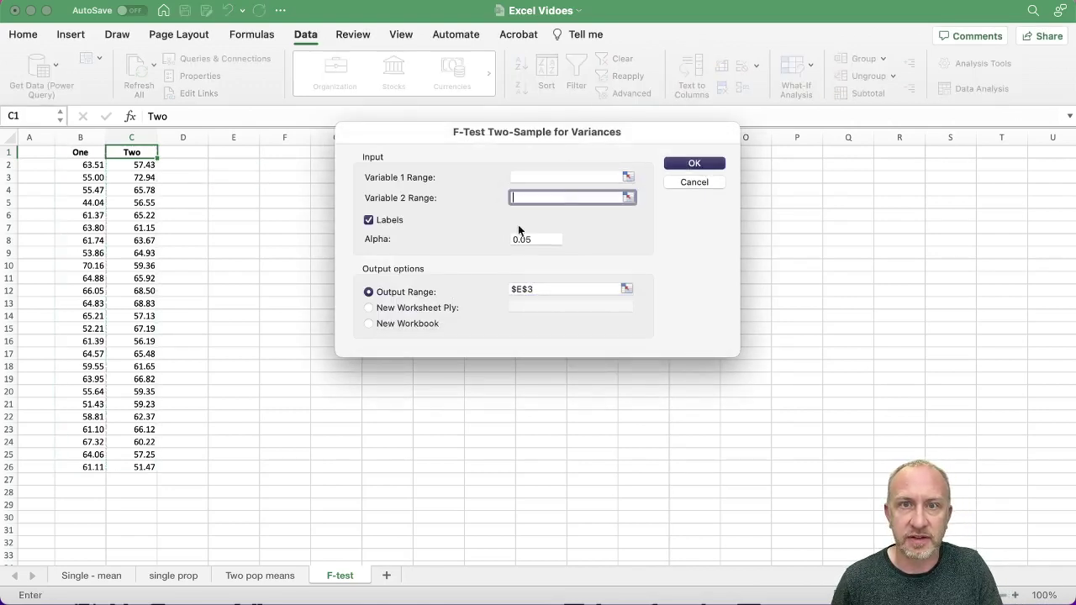
double_click(538, 289)
key("BackSpace")
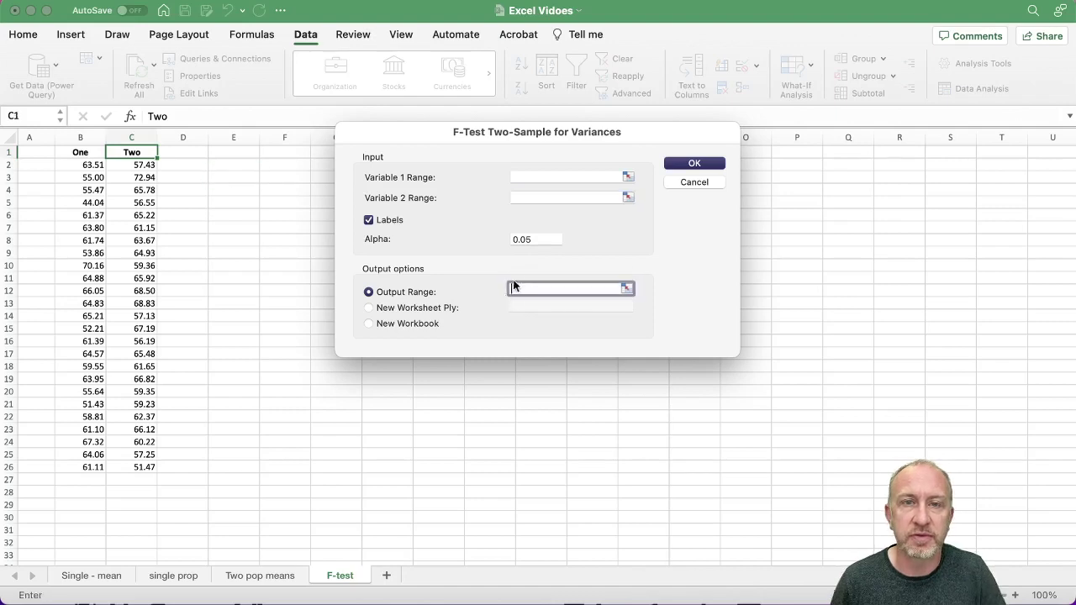
left_click(370, 221)
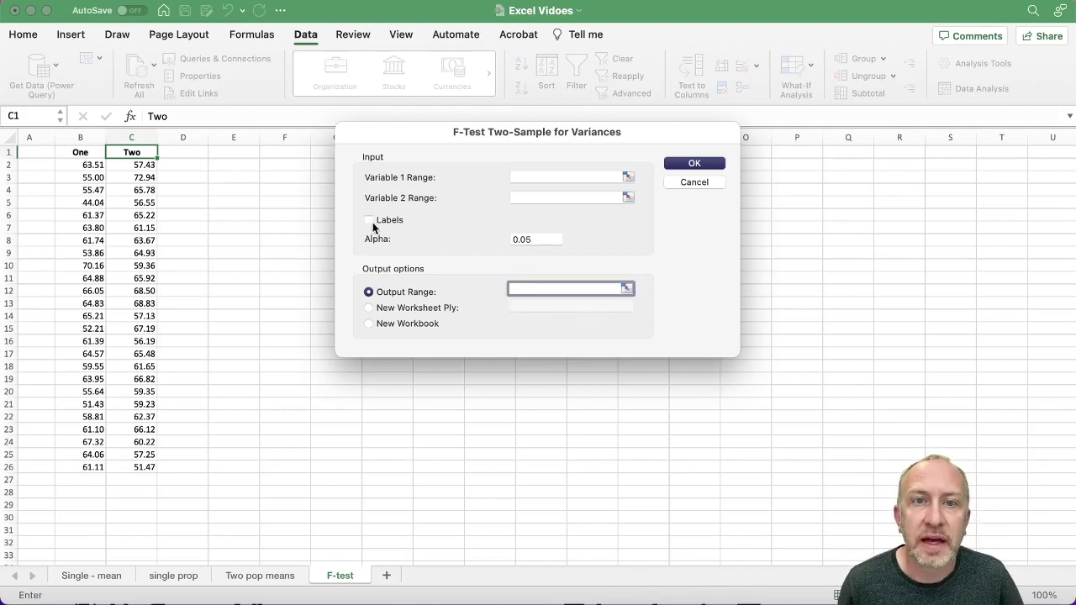
Set the Variable 1 range to column One with its header, $B$1:$B$26.
left_click(533, 176)
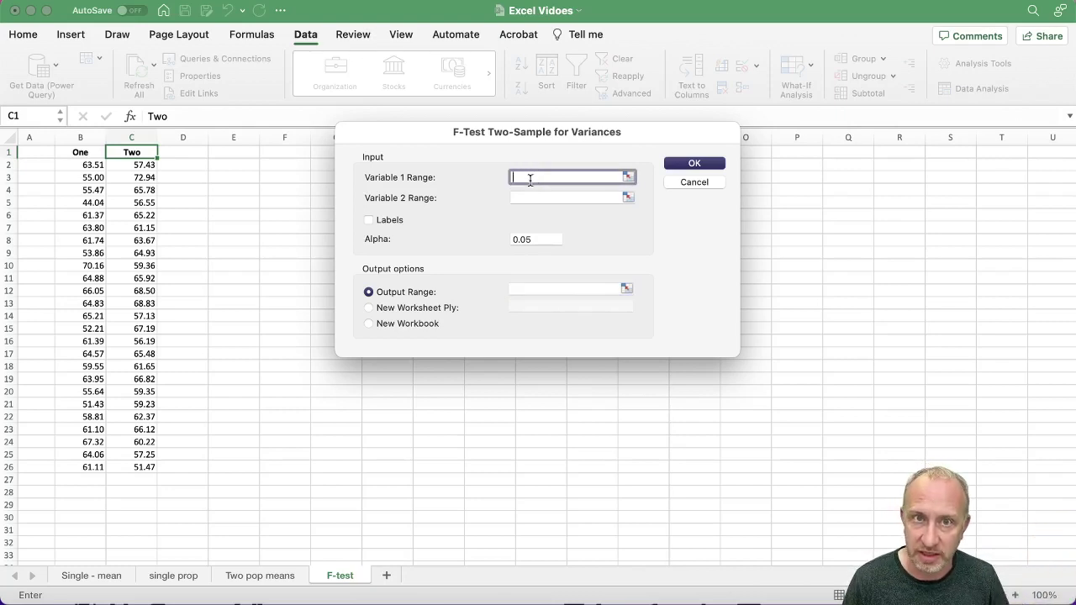
left_click(629, 177)
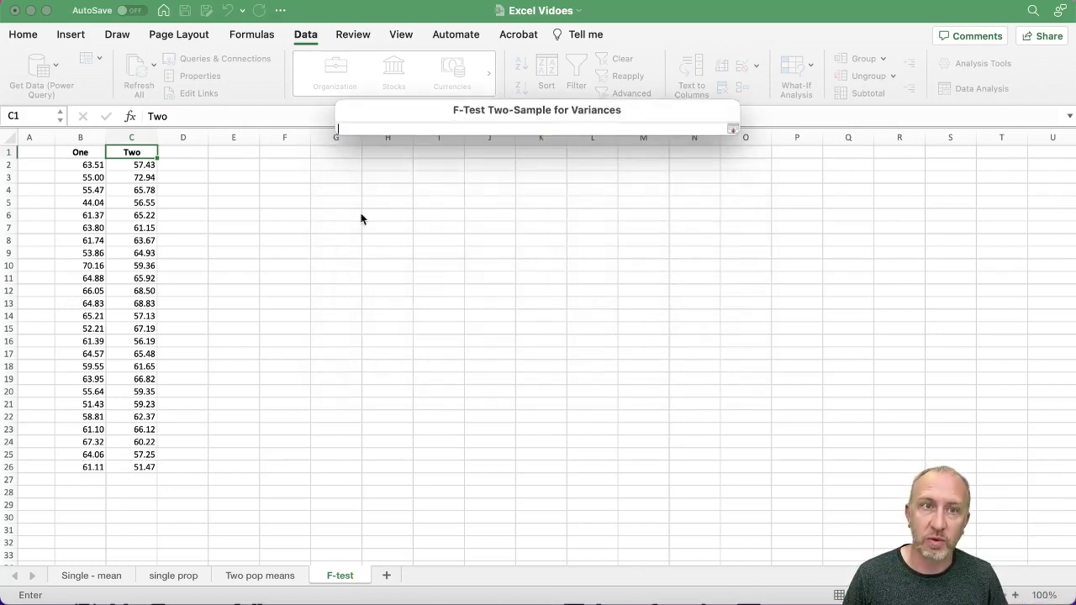
left_click_drag(80, 153, 79, 468)
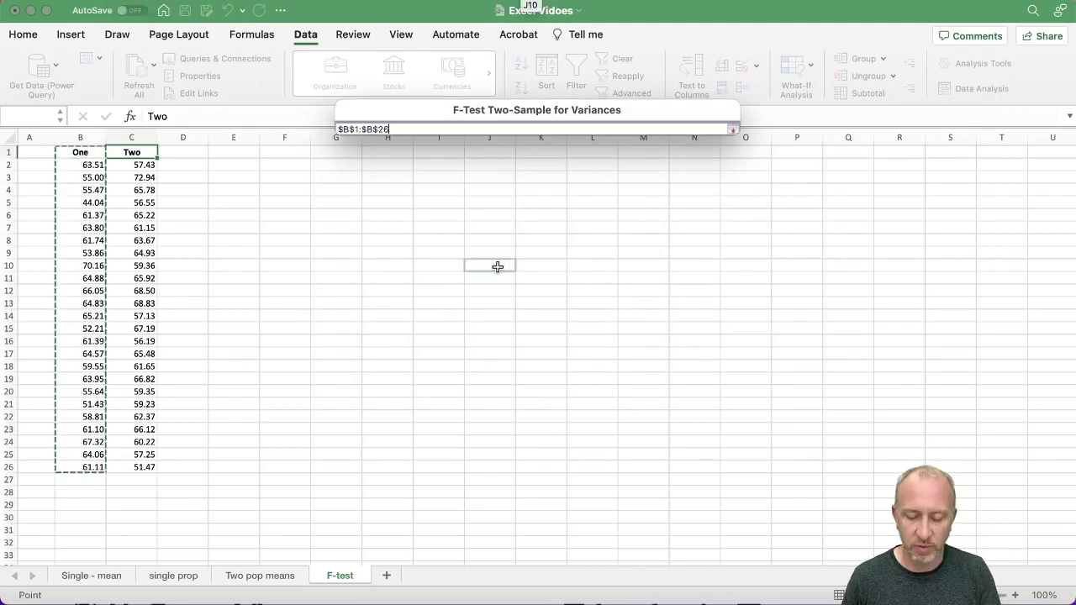
key("Return")
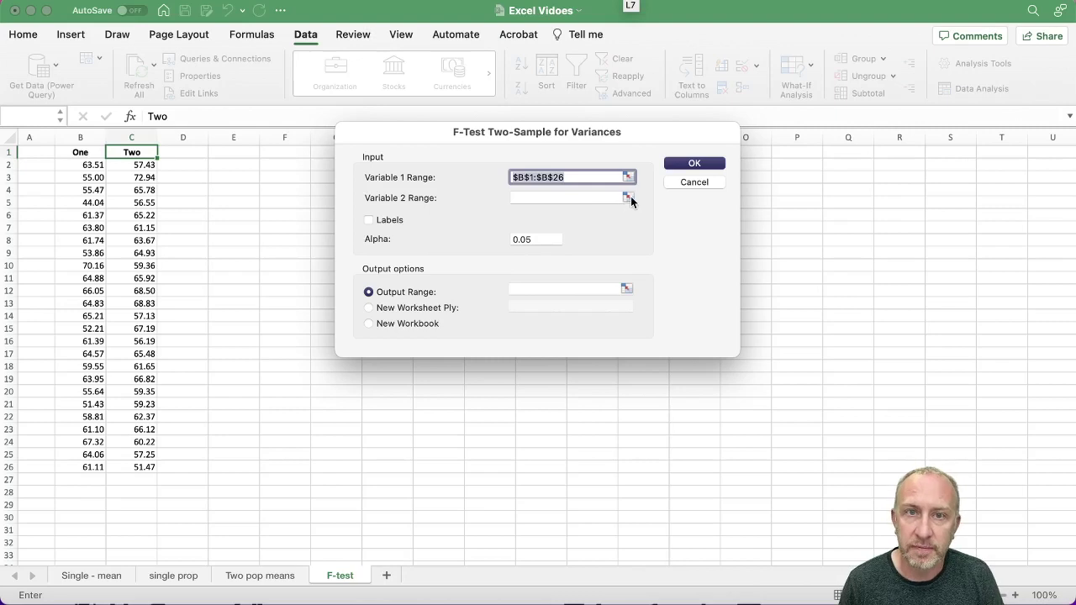
Set the Variable 2 range to column Two with its header, $C$1:$C$26, and turn on Labels.
left_click(628, 197)
left_click_drag(131, 153, 145, 467)
key("Return")
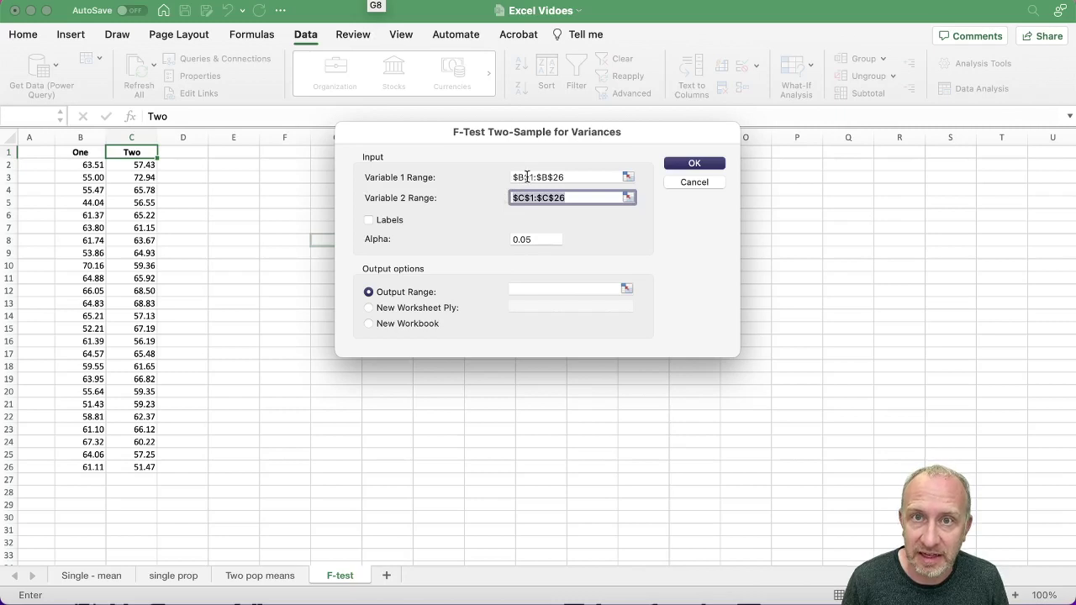
left_click(370, 221)
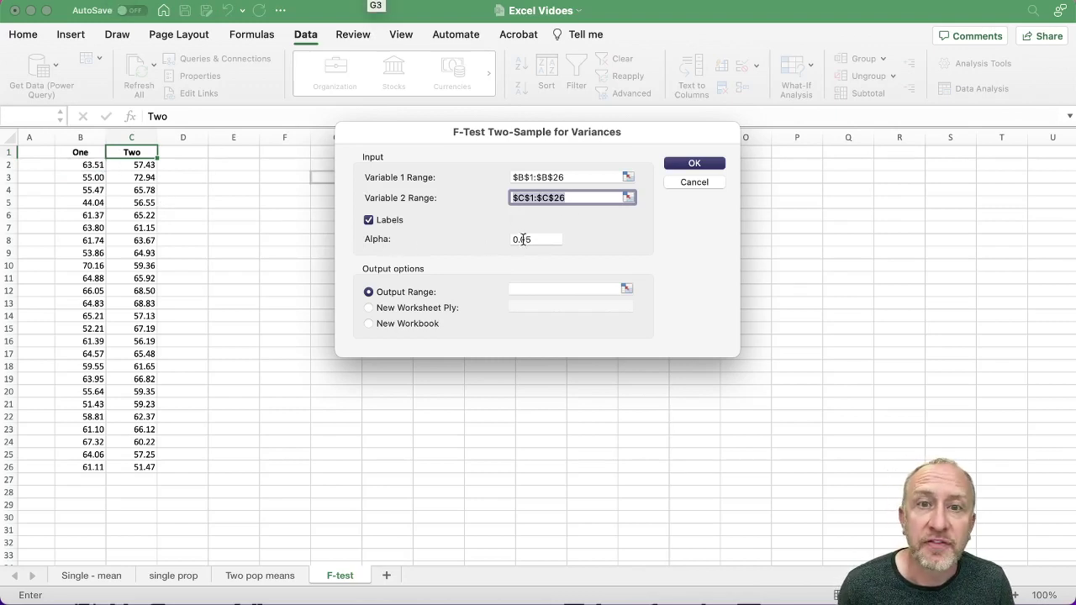
Keep alpha at 0.05, run the F-test with its output starting at cell E2, and widen column E to fit the result labels.
left_click(552, 238)
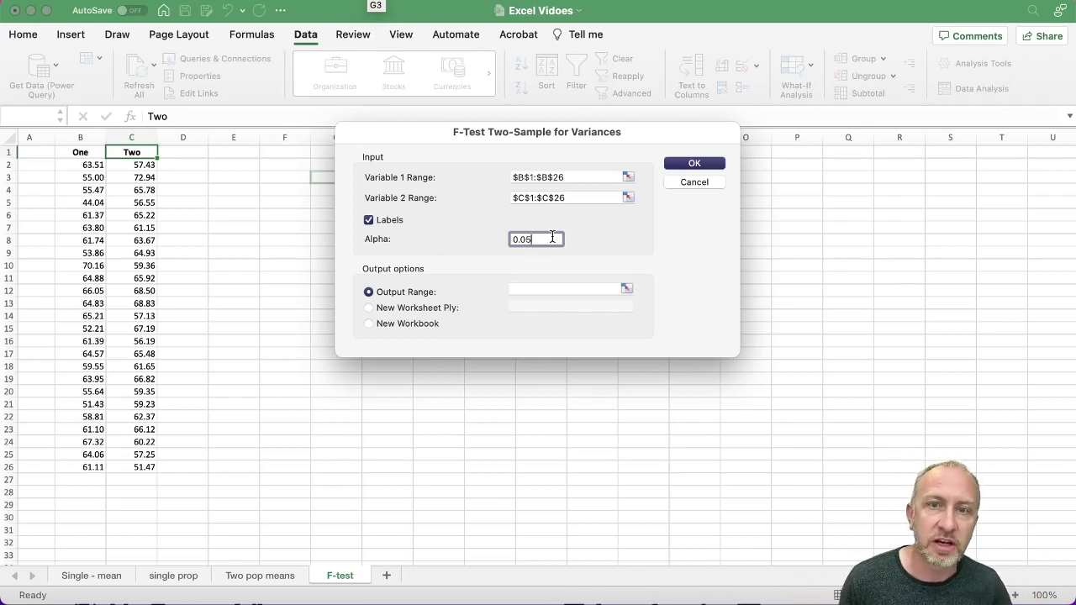
left_click(531, 292)
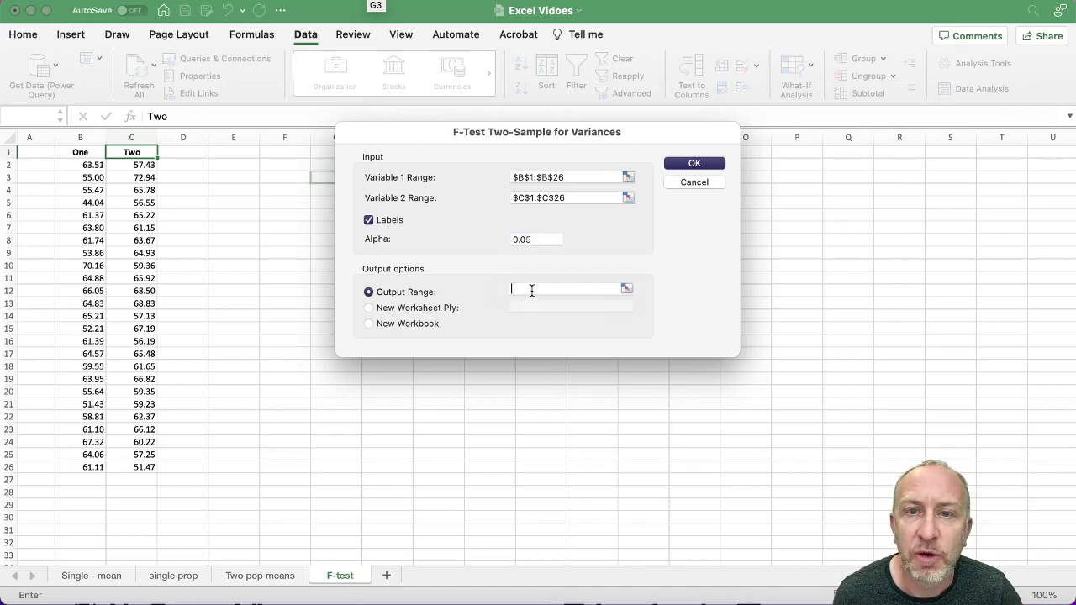
left_click(248, 166)
left_click(695, 163)
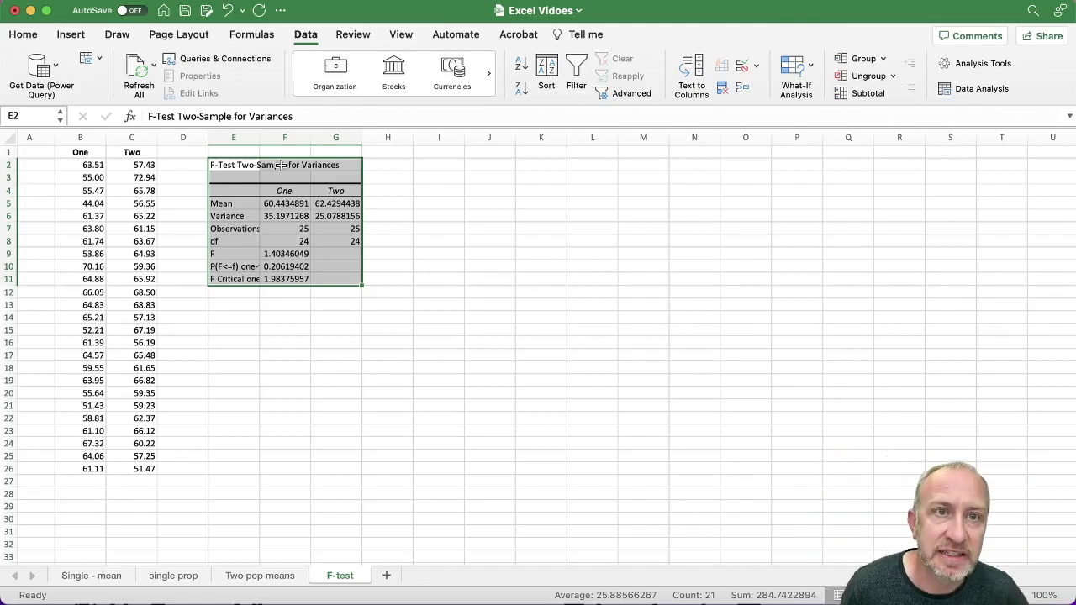
left_click_drag(260, 137, 344, 138)
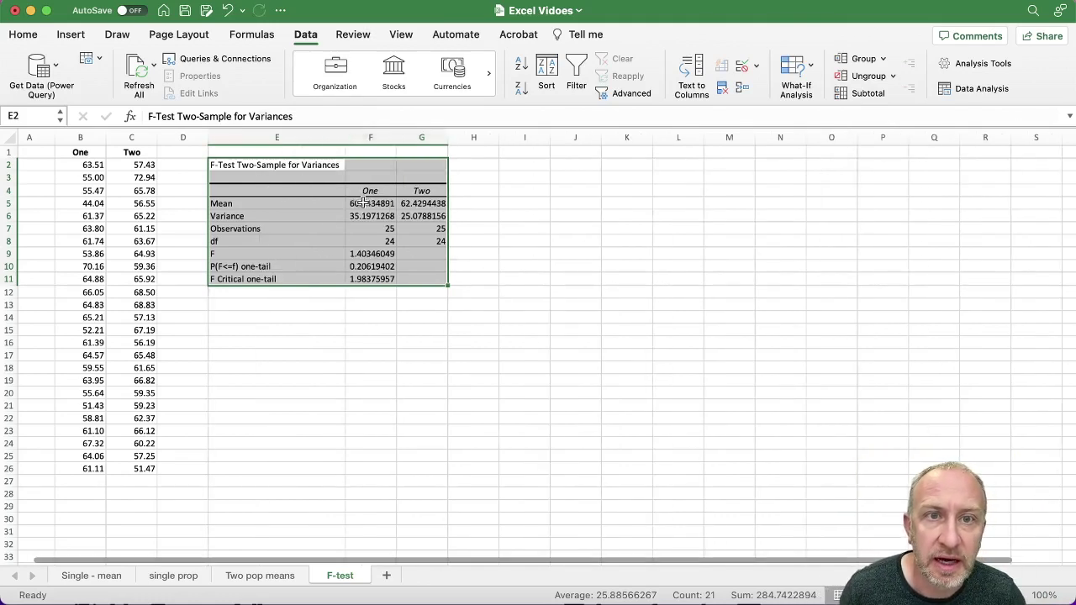
Format the F-test result values in F5:G11 to two decimal places.
left_click(367, 203)
left_click_drag(368, 203, 420, 279)
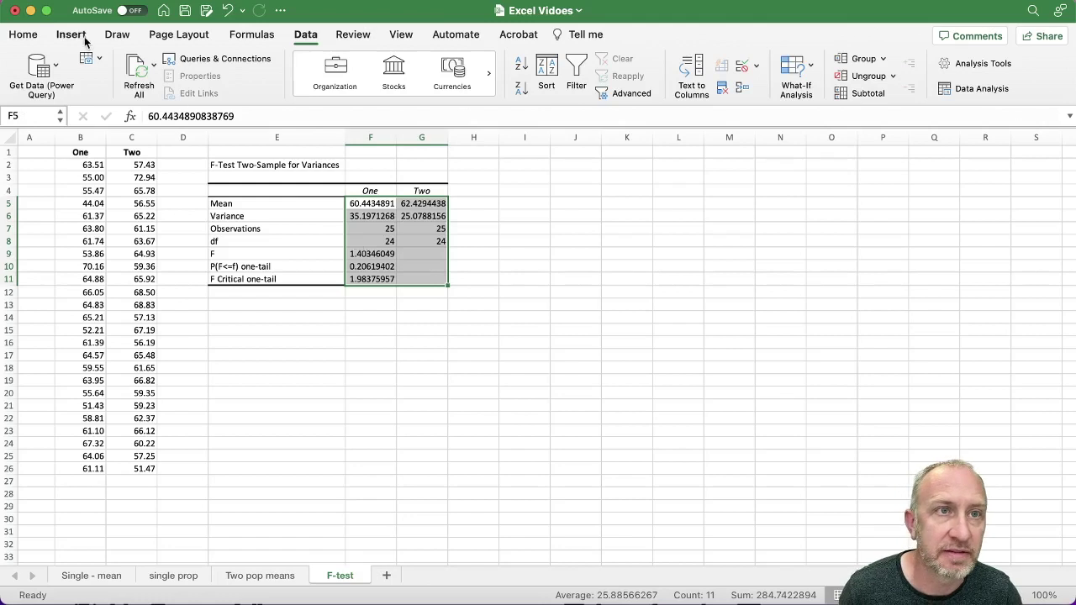
left_click(26, 34)
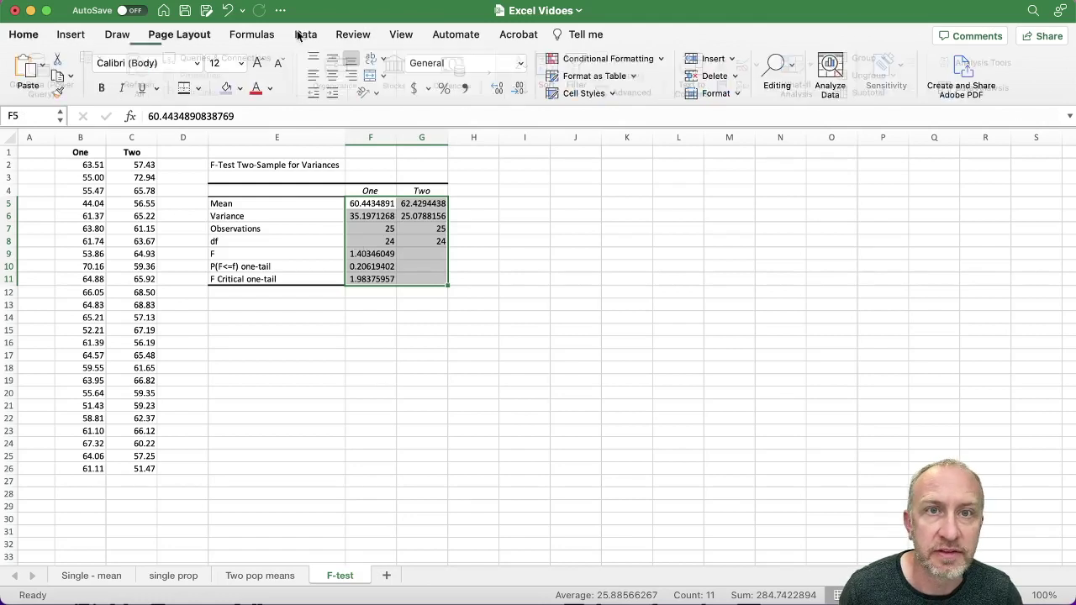
left_click(517, 88)
left_click(517, 89)
left_click(518, 88)
left_click(518, 88)
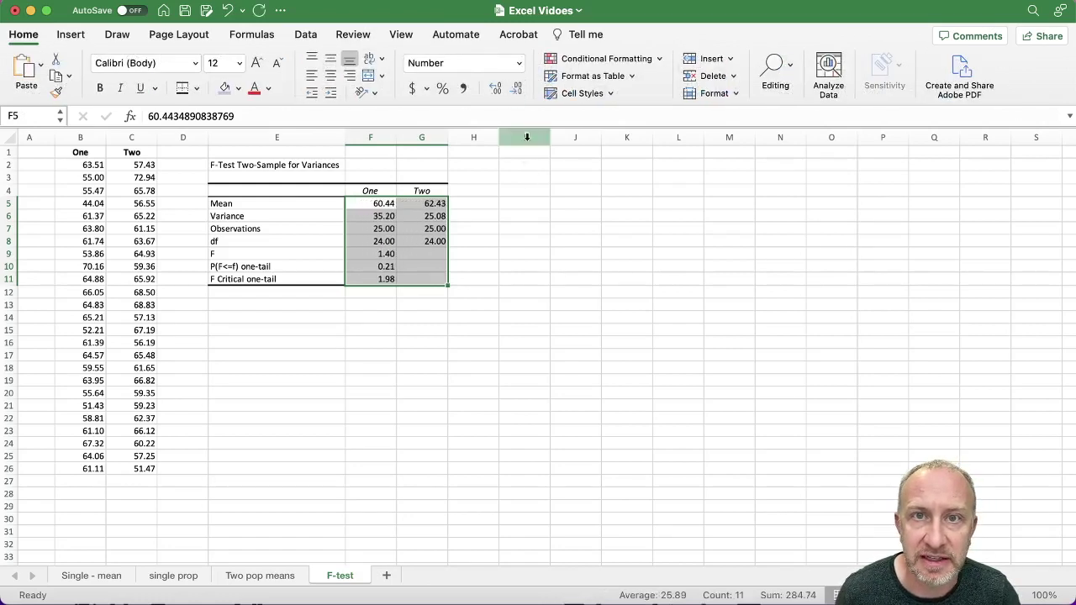
Try more and fewer decimal places on the F-test values, and return them to two decimals.
left_click(496, 88)
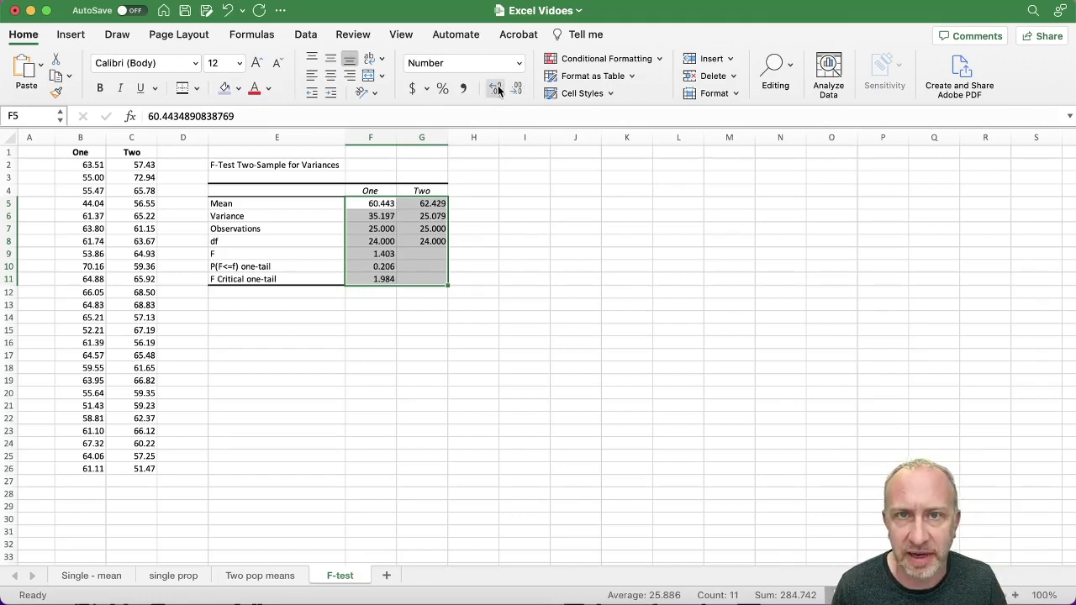
left_click(496, 89)
left_click(517, 89)
left_click(517, 88)
left_click(517, 89)
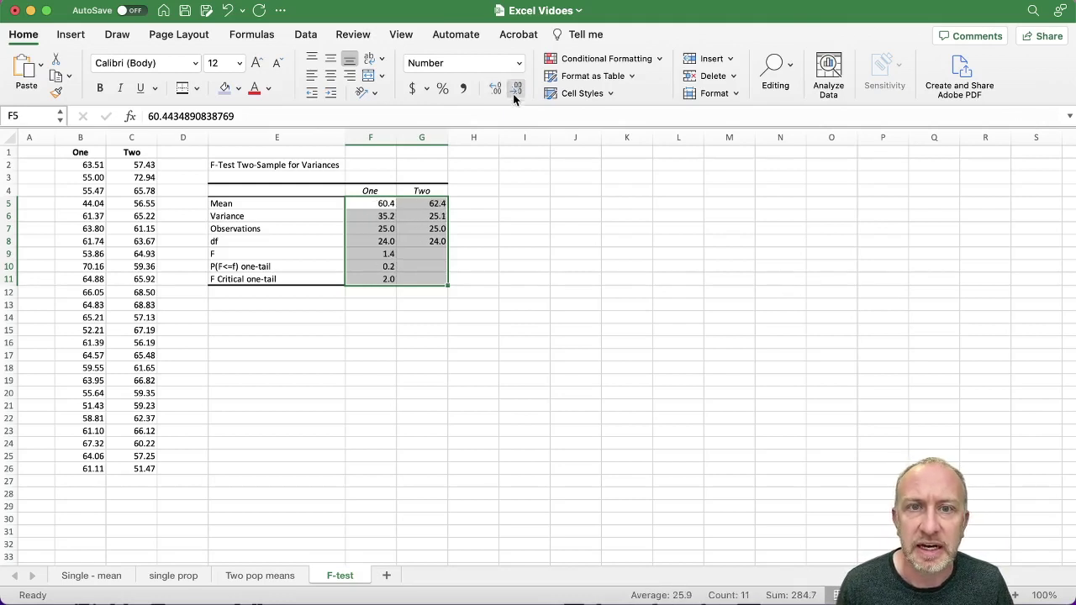
left_click(495, 89)
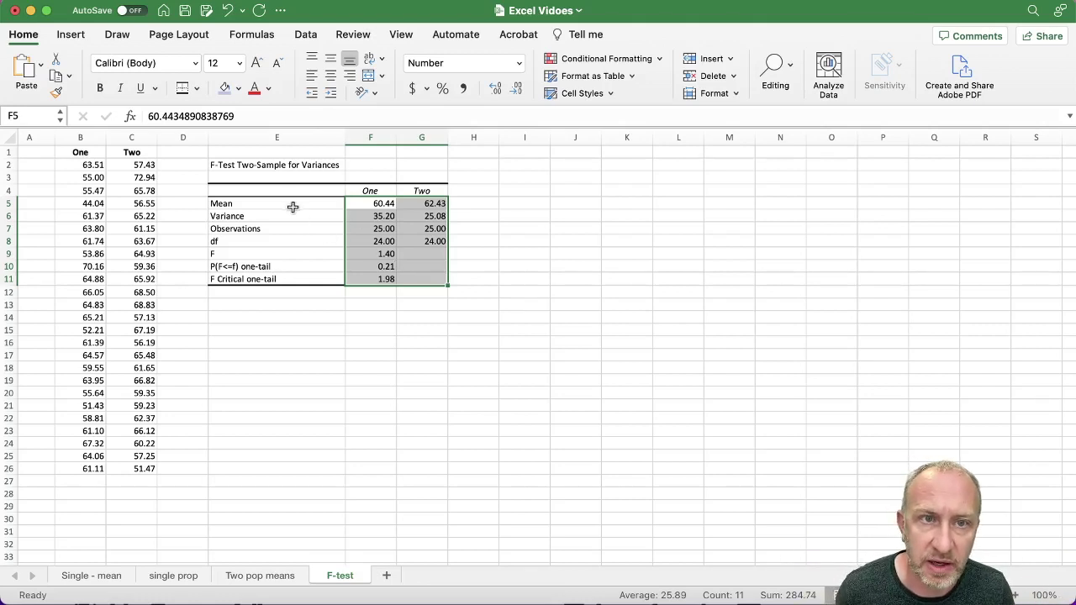
Highlight the F statistic's label and value, E9:F9, with a yellow fill.
left_click_drag(291, 205, 439, 246)
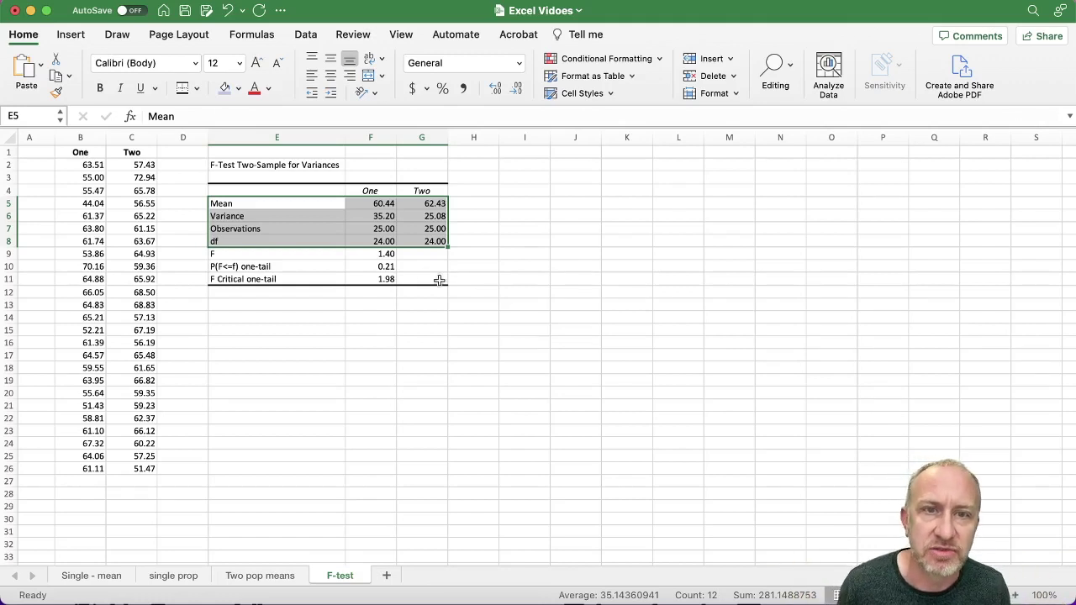
left_click_drag(341, 205, 427, 243)
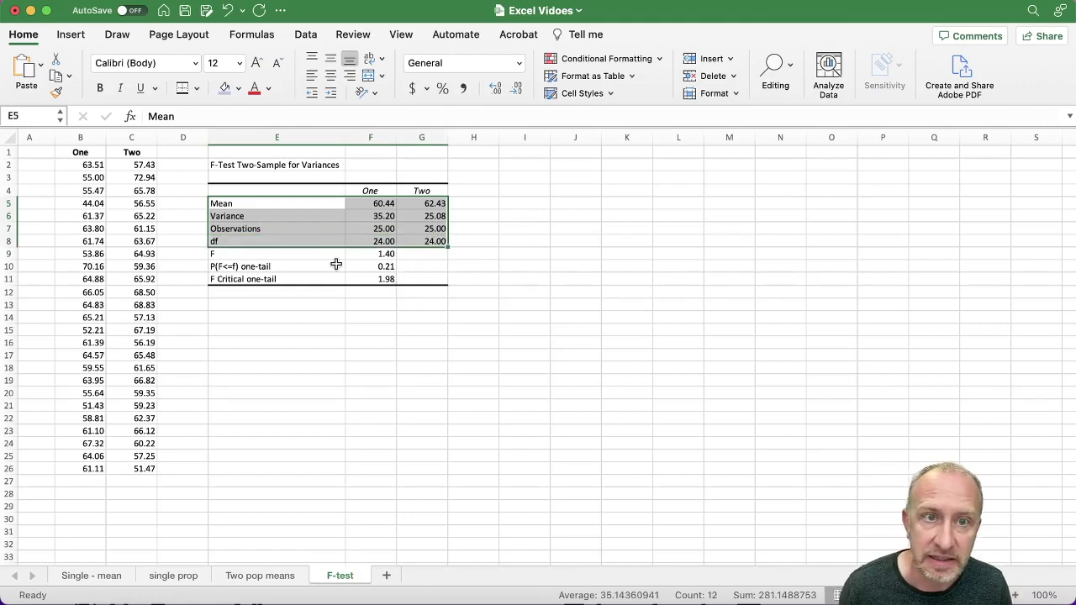
left_click_drag(328, 257, 353, 255)
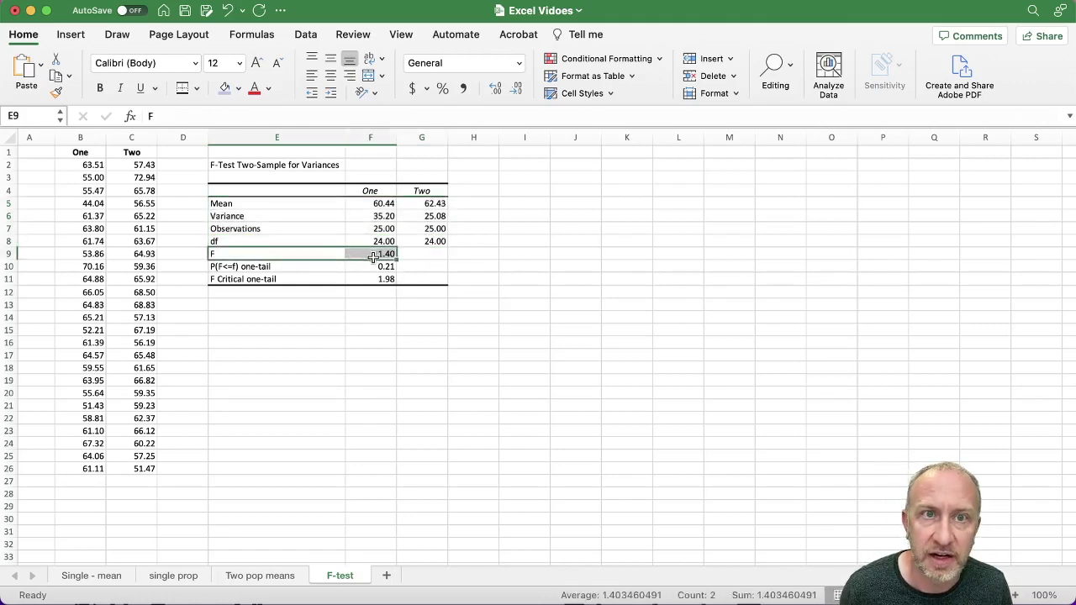
left_click(240, 88)
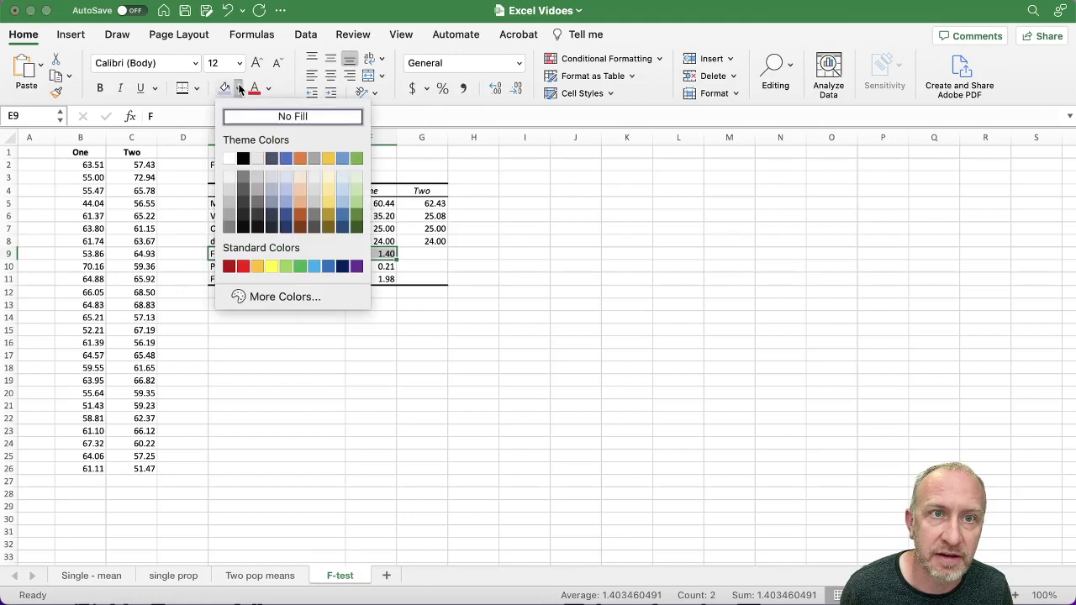
left_click(270, 266)
left_click(428, 280)
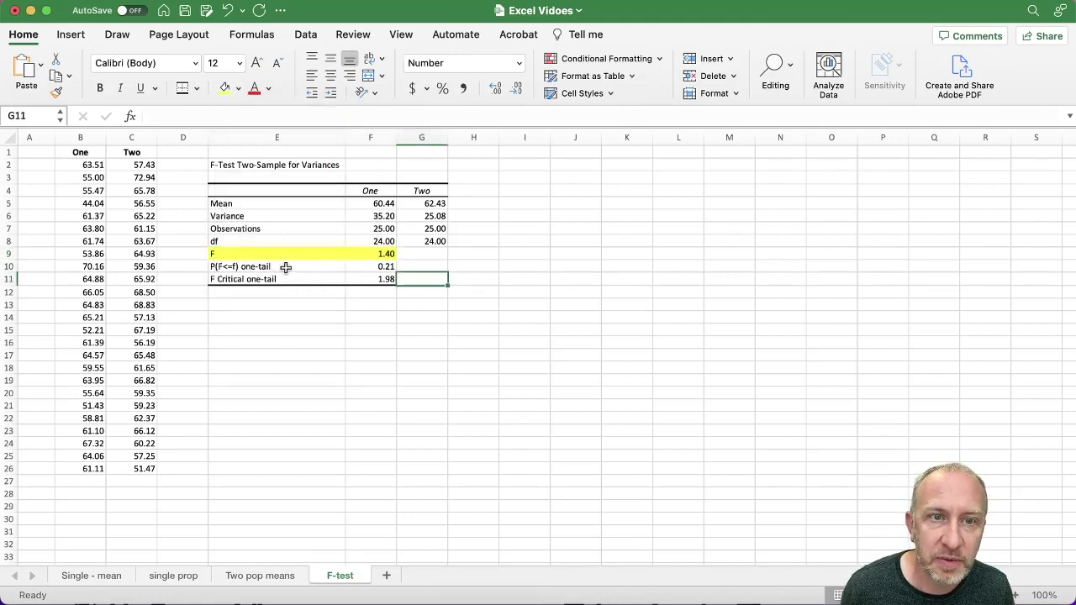
Highlight the one-tail P-value's label and value, E10:F10, with a light blue fill.
left_click_drag(286, 267, 368, 265)
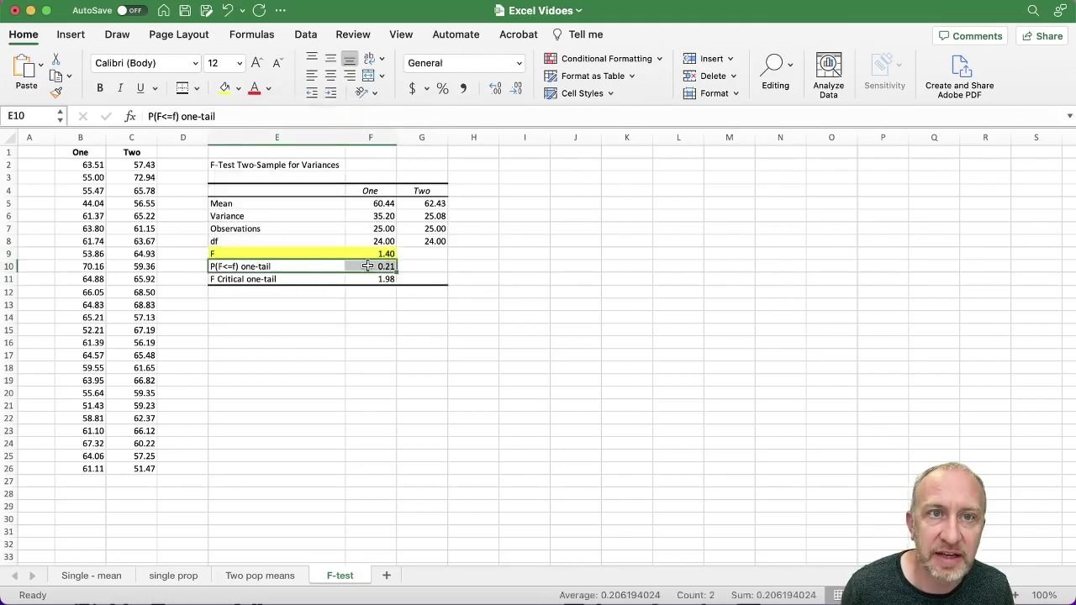
left_click(239, 88)
left_click(281, 196)
left_click(475, 254)
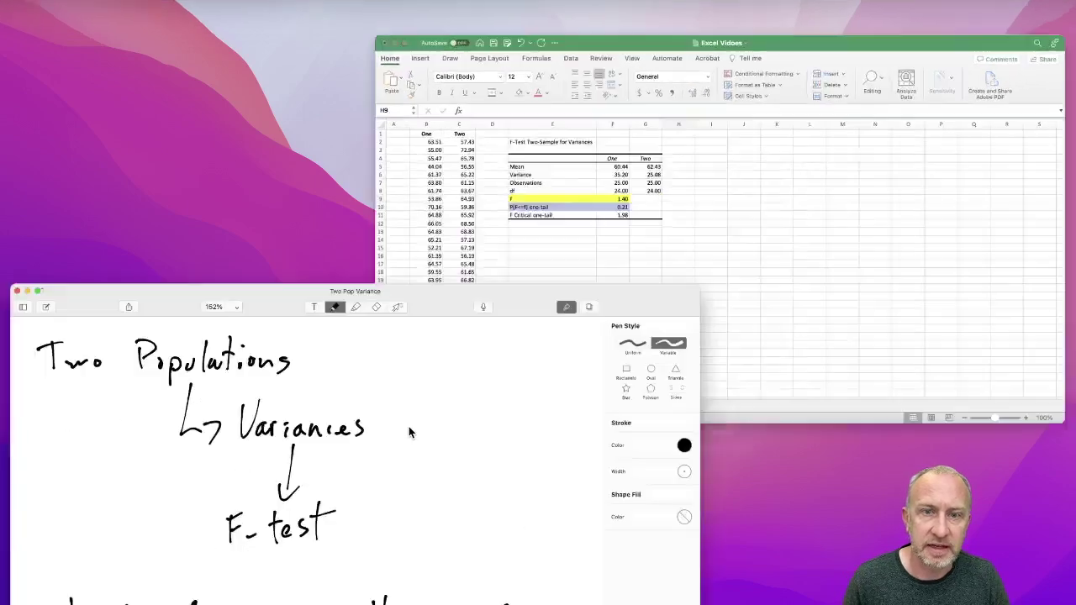
Switch to the Two Pop Variance note and draw a bell curve with a baseline and centre line in a blank area.
scroll(224, 604, "down", 10)
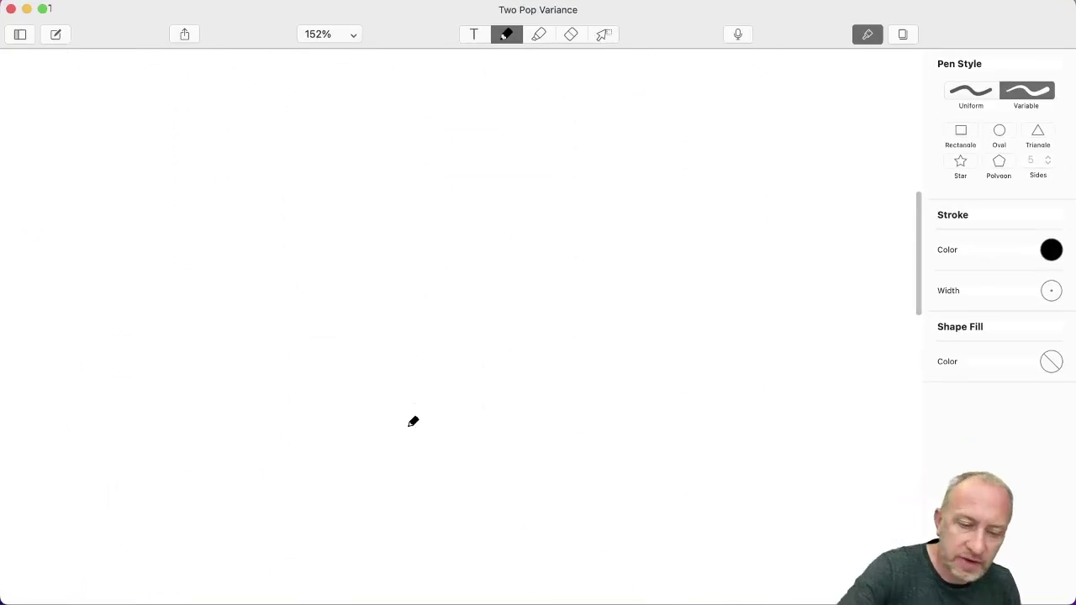
left_click_drag(274, 104, 247, 409)
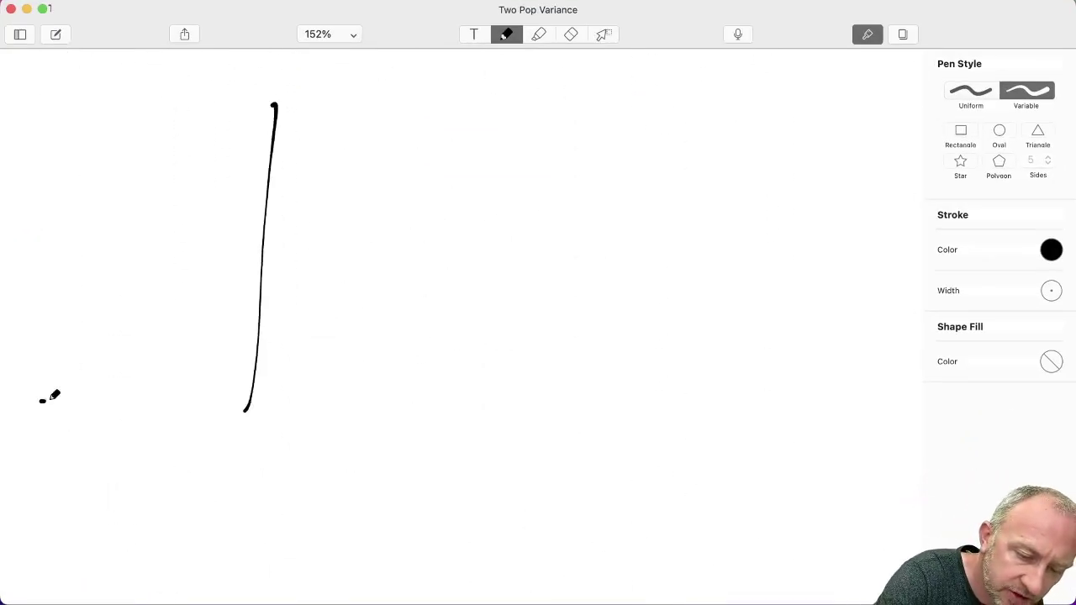
left_click_drag(43, 400, 454, 403)
mouse_move(279, 106)
left_mouse_down()
mouse_move(173, 294)
mouse_move(34, 404)
left_mouse_up()
mouse_move(280, 105)
left_mouse_down()
mouse_move(362, 312)
mouse_move(438, 407)
left_mouse_up()
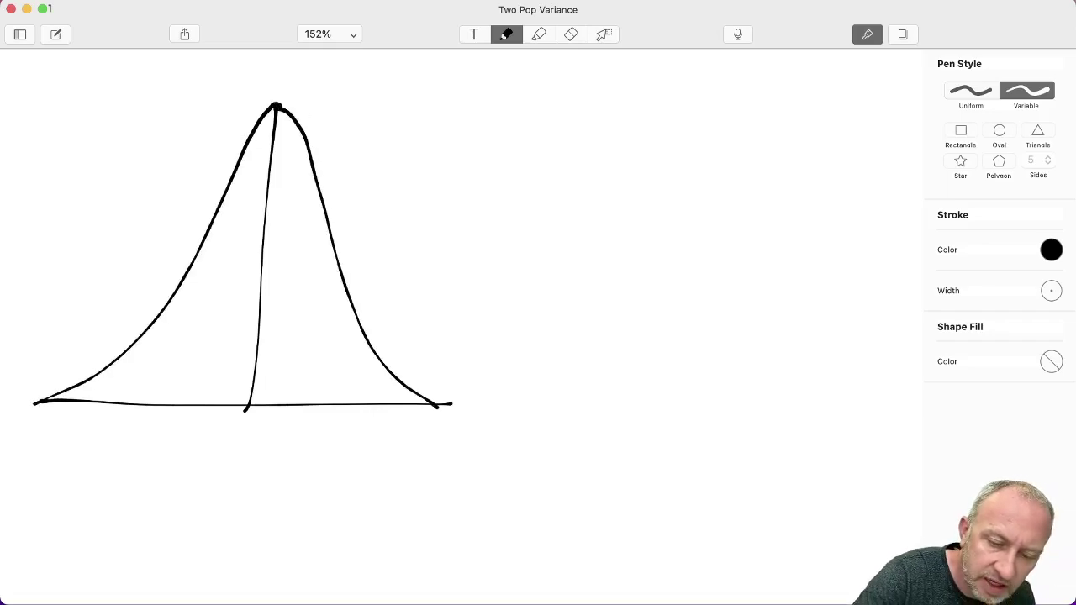
Mark a cutoff line on the first curve's lower tail, label it (-), and draw an arrow pointing at that tail.
mouse_move(128, 311)
left_mouse_down()
mouse_move(118, 437)
mouse_move(103, 449)
left_mouse_up()
mouse_move(130, 422)
left_mouse_down()
mouse_move(139, 425)
mouse_move(127, 452)
left_mouse_up()
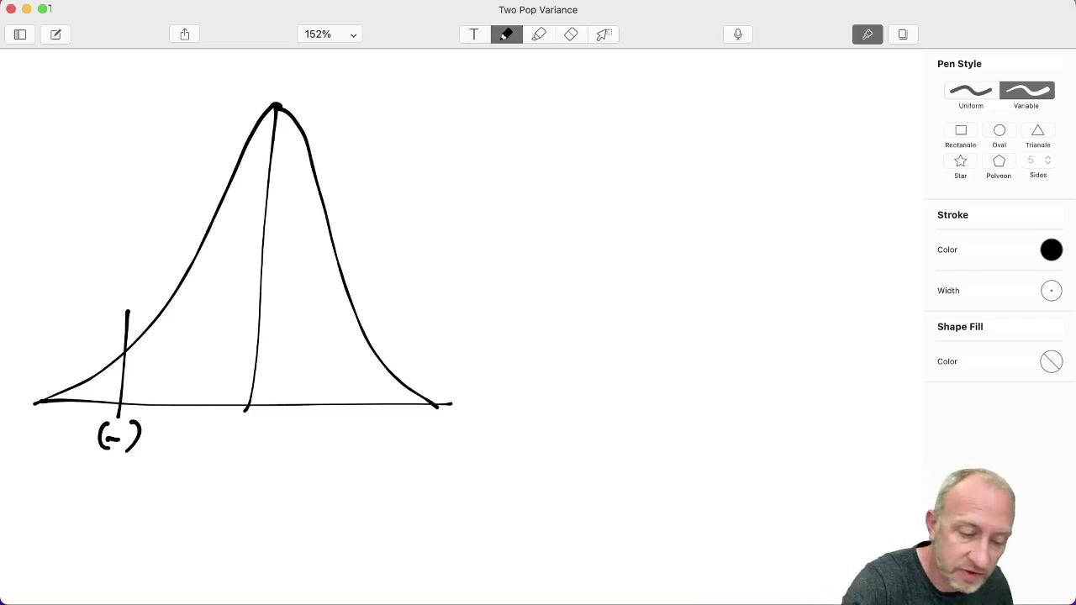
left_click_drag(66, 279, 86, 345)
left_click_drag(81, 351, 101, 356)
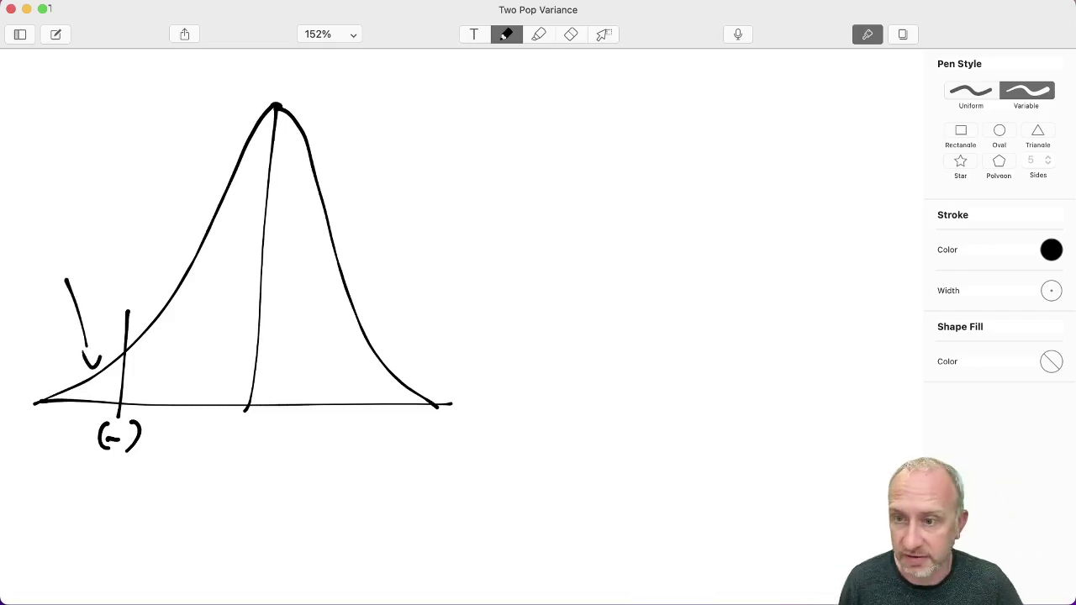
Draw a second bell curve with a centre line and baseline beside the first one.
left_click_drag(717, 76, 709, 373)
mouse_move(467, 390)
left_mouse_down()
mouse_move(871, 389)
mouse_move(863, 394)
left_mouse_up()
mouse_move(717, 74)
left_mouse_down()
mouse_move(516, 348)
mouse_move(463, 370)
mouse_move(769, 179)
mouse_move(913, 383)
left_mouse_up()
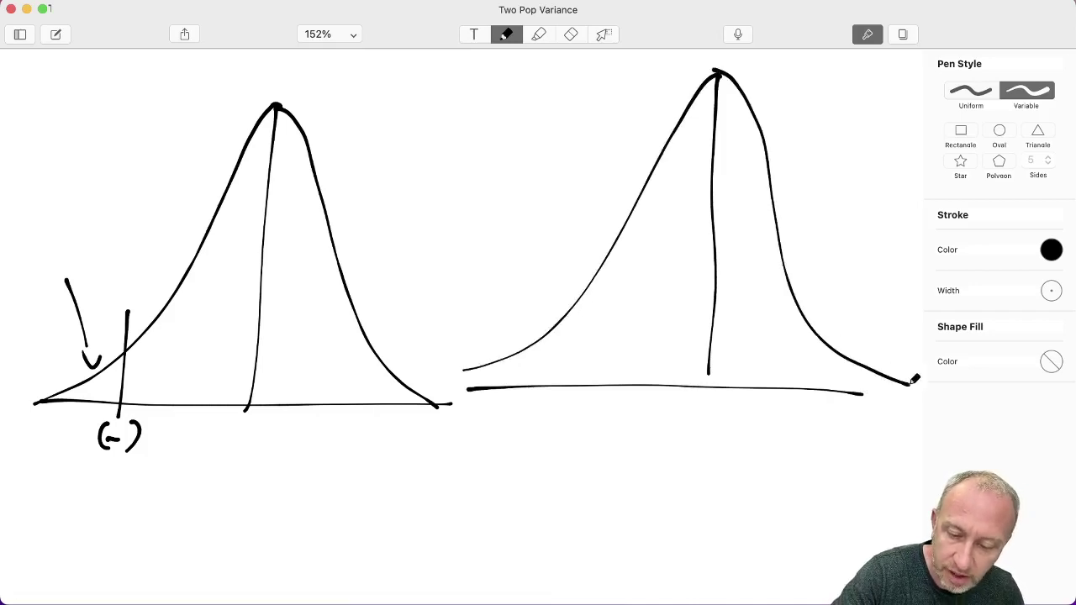
Mark a cutoff labelled (+) on the second curve's upper tail, shade that tail, and draw arrows to the tail and the label.
mouse_move(837, 273)
left_mouse_down()
mouse_move(812, 465)
mouse_move(833, 450)
left_mouse_up()
mouse_move(805, 437)
left_mouse_down()
mouse_move(799, 472)
mouse_move(833, 477)
left_mouse_up()
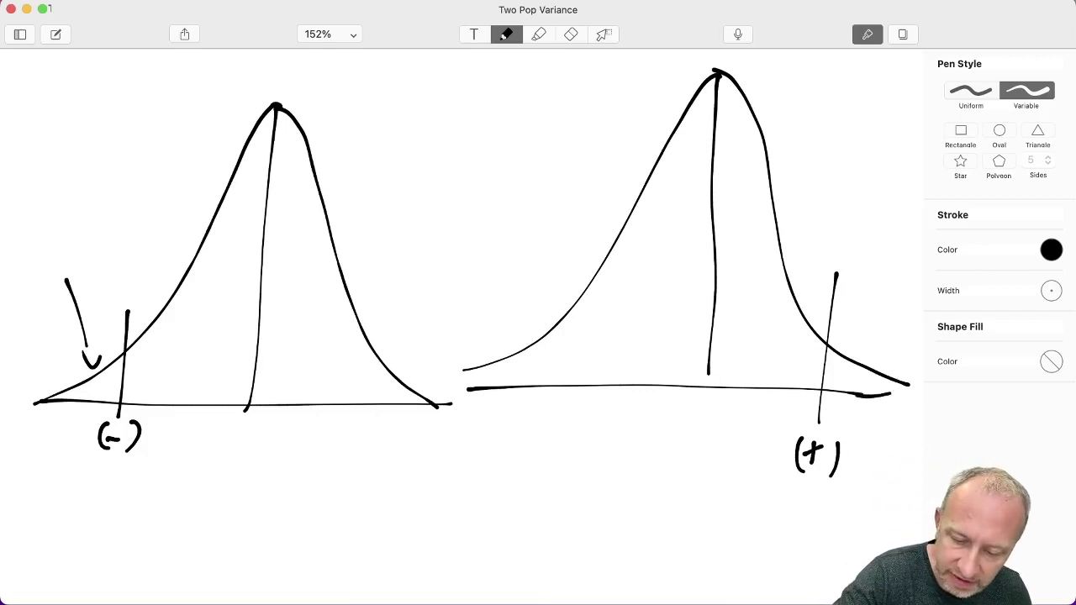
mouse_move(828, 355)
left_mouse_down()
mouse_move(833, 374)
mouse_move(890, 392)
left_mouse_up()
left_click_drag(895, 287, 866, 352)
left_click_drag(864, 336, 886, 340)
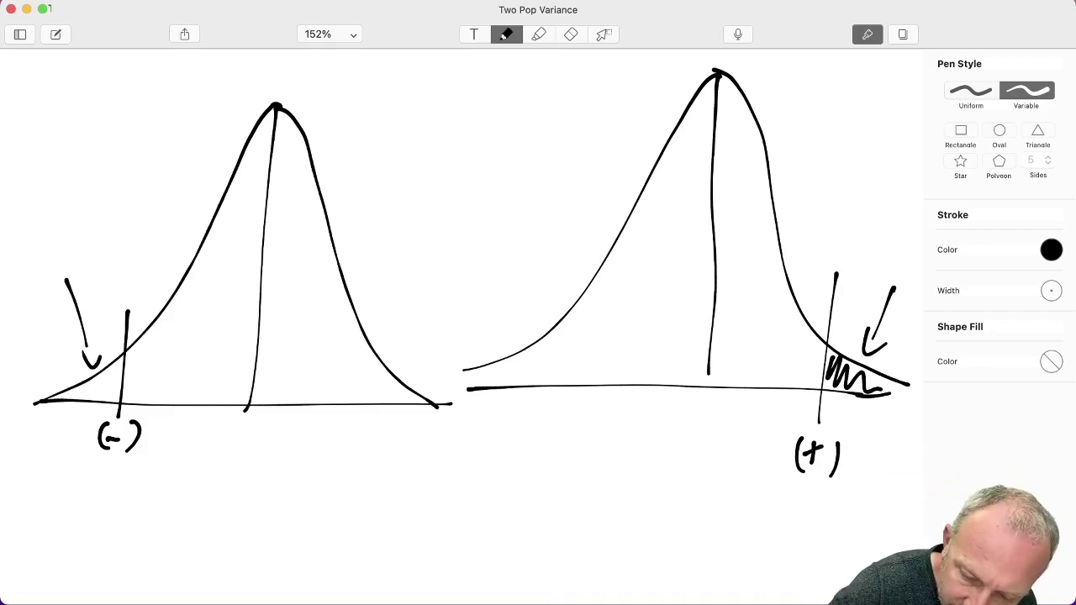
mouse_move(822, 559)
left_mouse_down()
mouse_move(824, 507)
mouse_move(839, 519)
left_mouse_up()
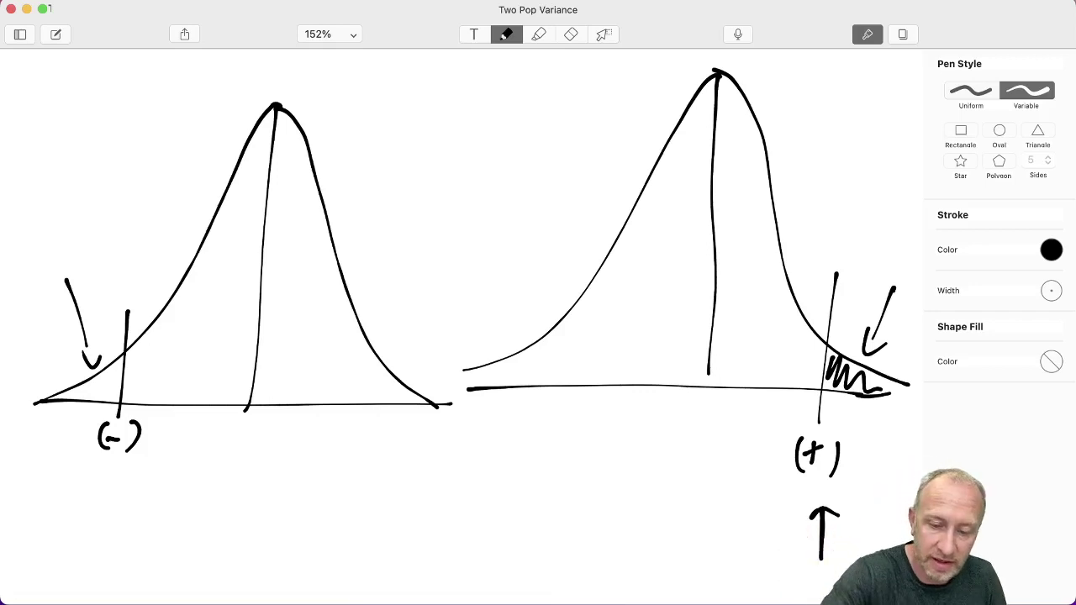
Draw an arrow to the middle of the second curve and shade the area below its upper-tail cutoff.
left_click_drag(547, 144, 733, 262)
left_click_drag(696, 224, 660, 301)
mouse_move(521, 391)
left_mouse_down()
mouse_move(673, 269)
mouse_move(775, 374)
left_mouse_up()
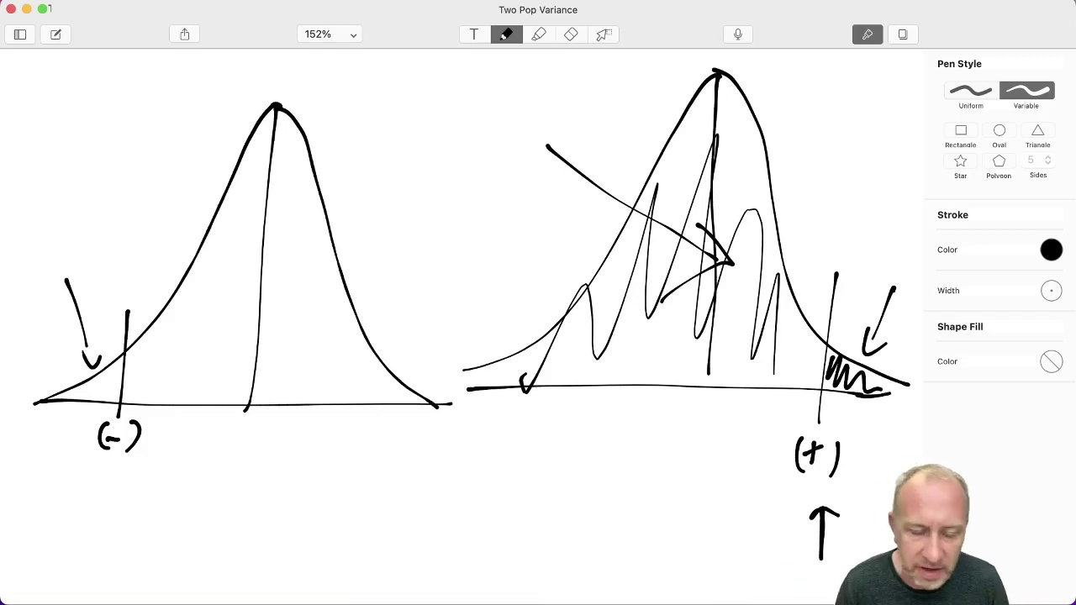
On the first curve, draw an arrow up to the (-) label, shade the lower tail, and draw an arrow to the curve's middle.
left_click_drag(118, 476, 112, 534)
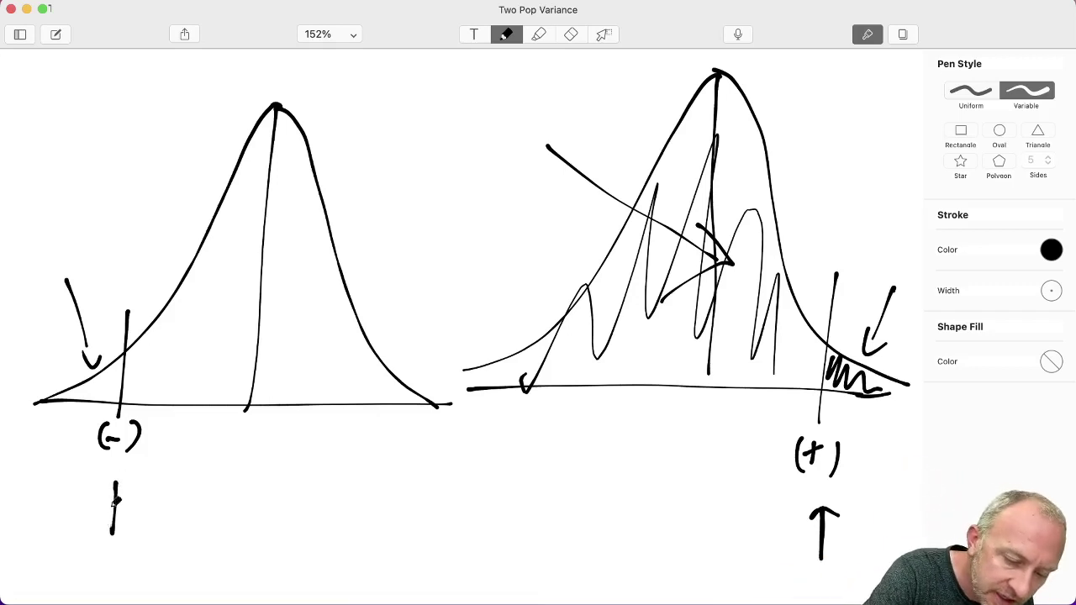
left_click_drag(104, 496, 124, 498)
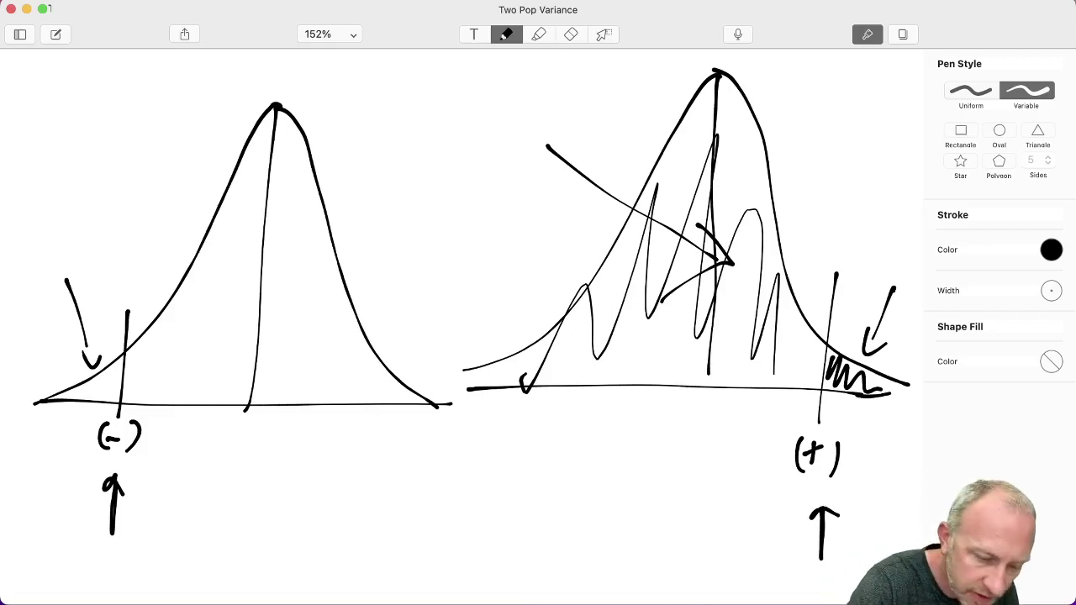
left_click_drag(66, 397, 121, 370)
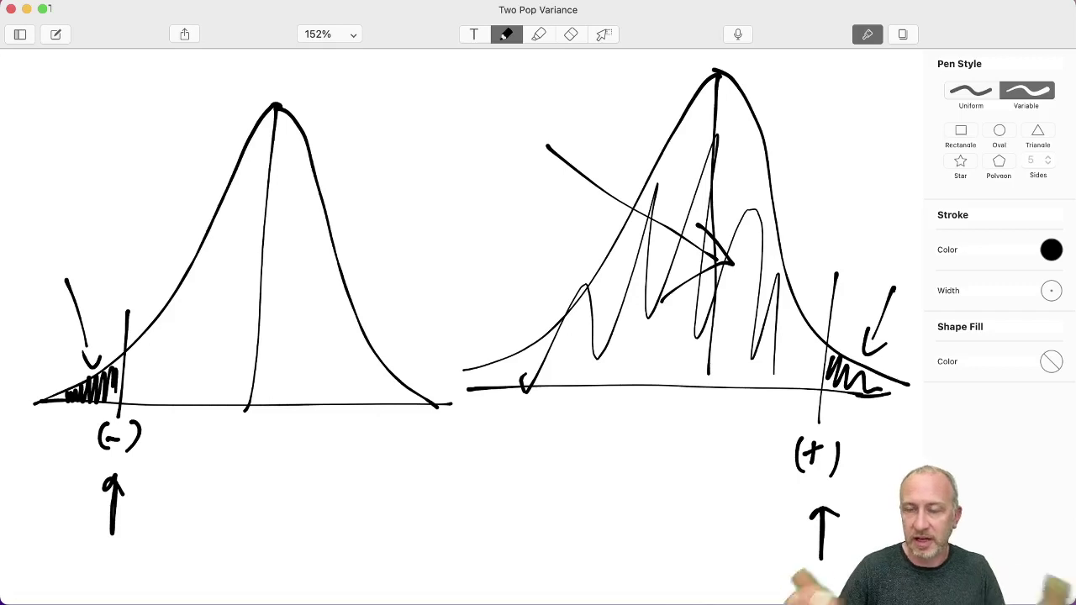
left_click_drag(436, 133, 305, 246)
mouse_move(340, 185)
left_mouse_down()
mouse_move(269, 259)
mouse_move(326, 243)
left_mouse_up()
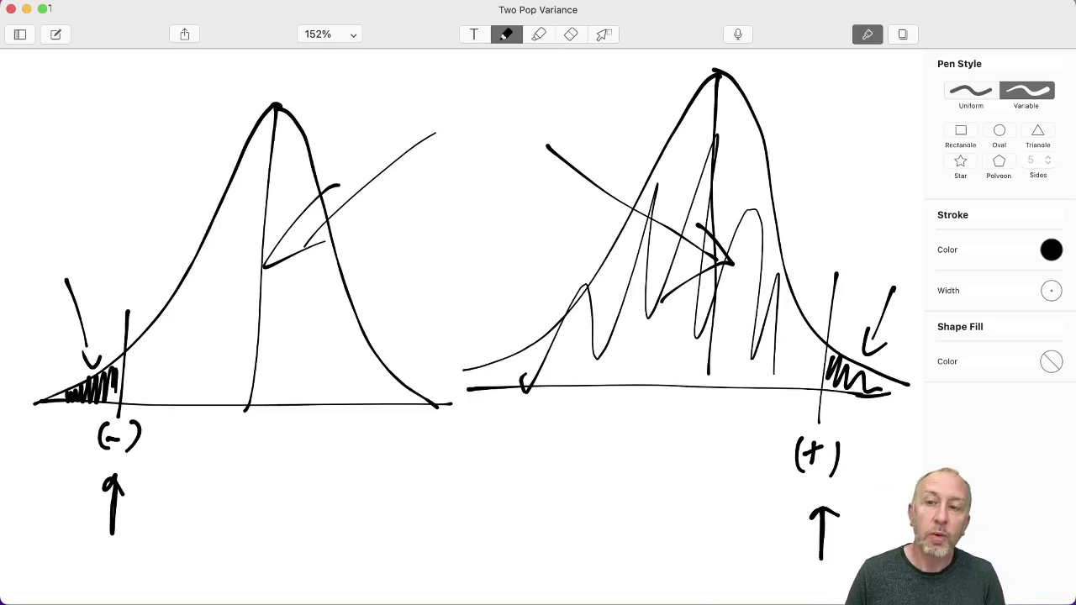
Switch back to Excel and examine the one-tail P-value and the F statistic in the F-test output.
key("ctrl+Up")
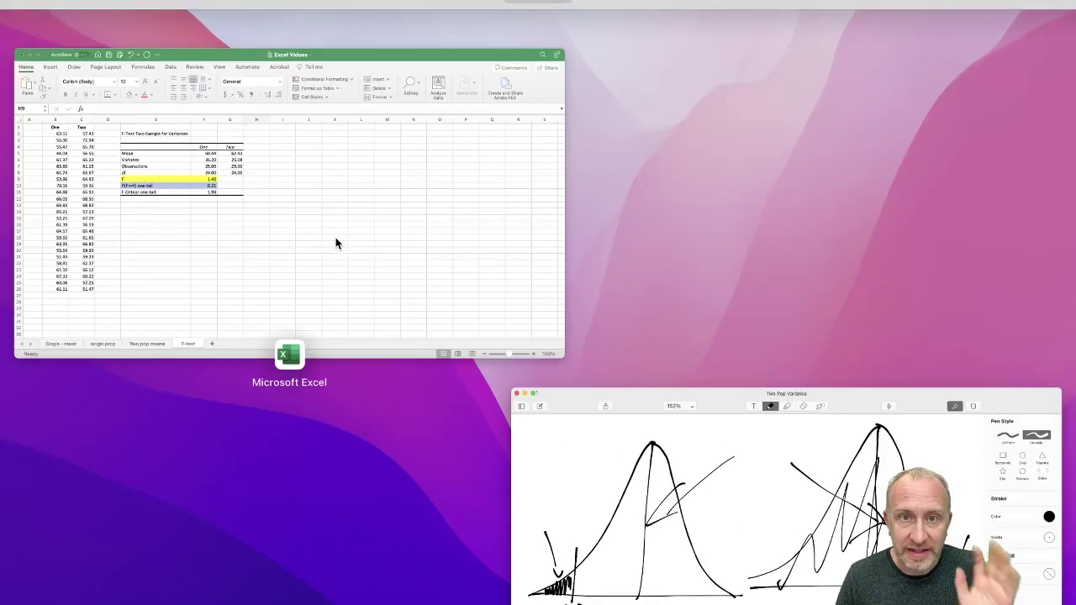
left_click(317, 193)
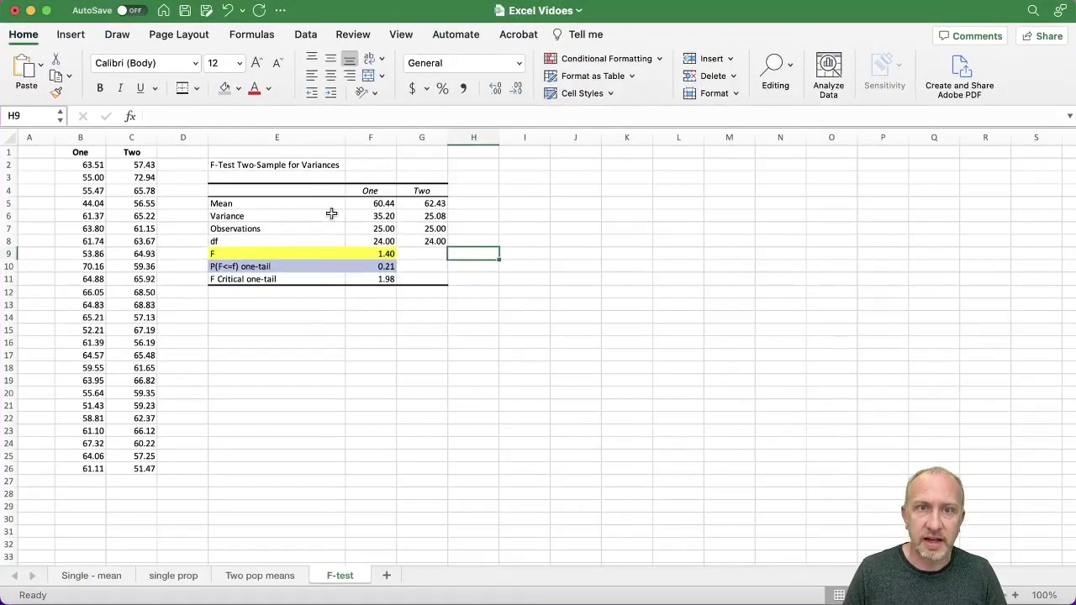
left_click(373, 268)
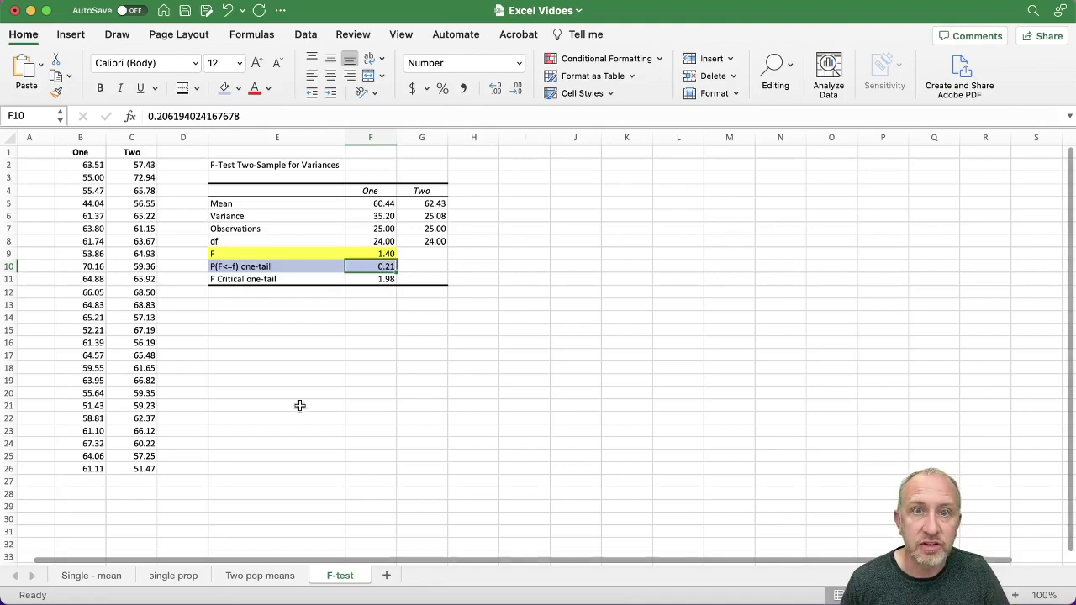
left_click(375, 255)
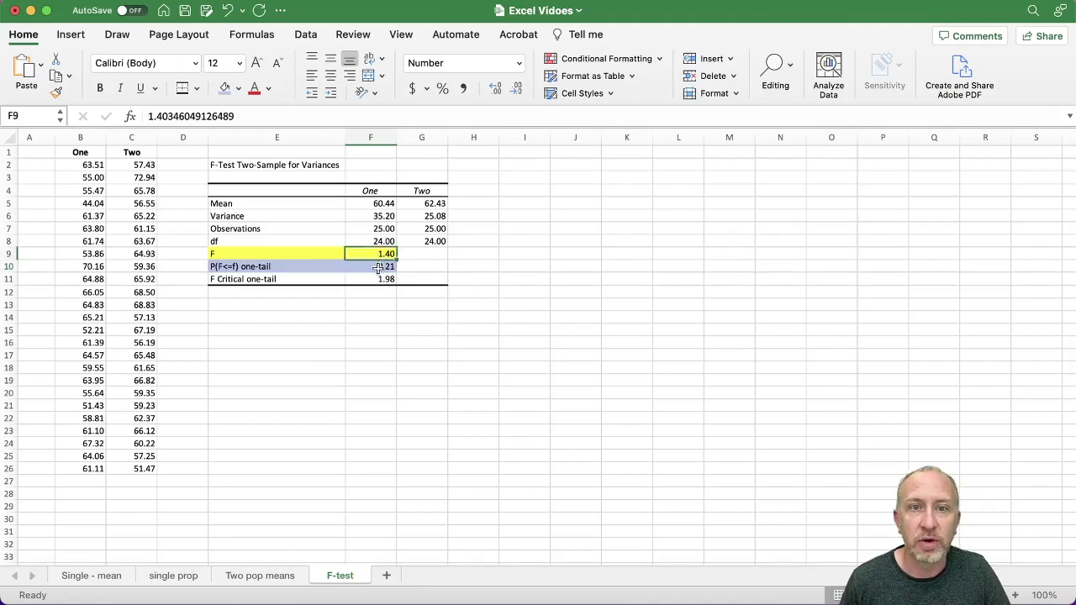
Switch to the Two Pop Variance note and sketch axes with a right-skewed F-distribution curve in a blank area.
left_click(381, 265)
key("ctrl+Up")
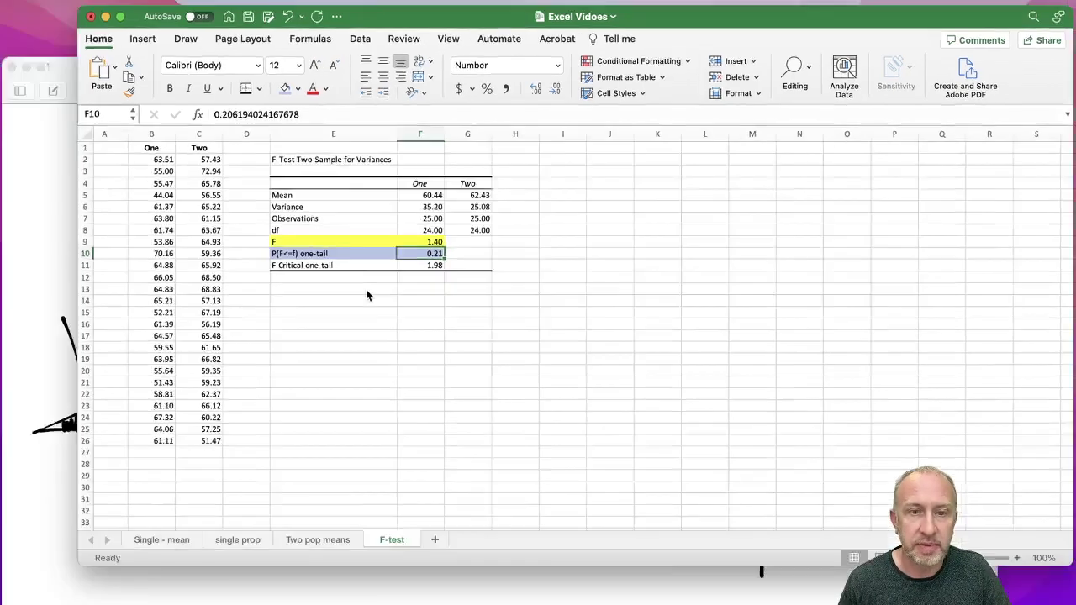
left_click(239, 494)
scroll(390, 385, "down", 1)
scroll(390, 385, "down", 10)
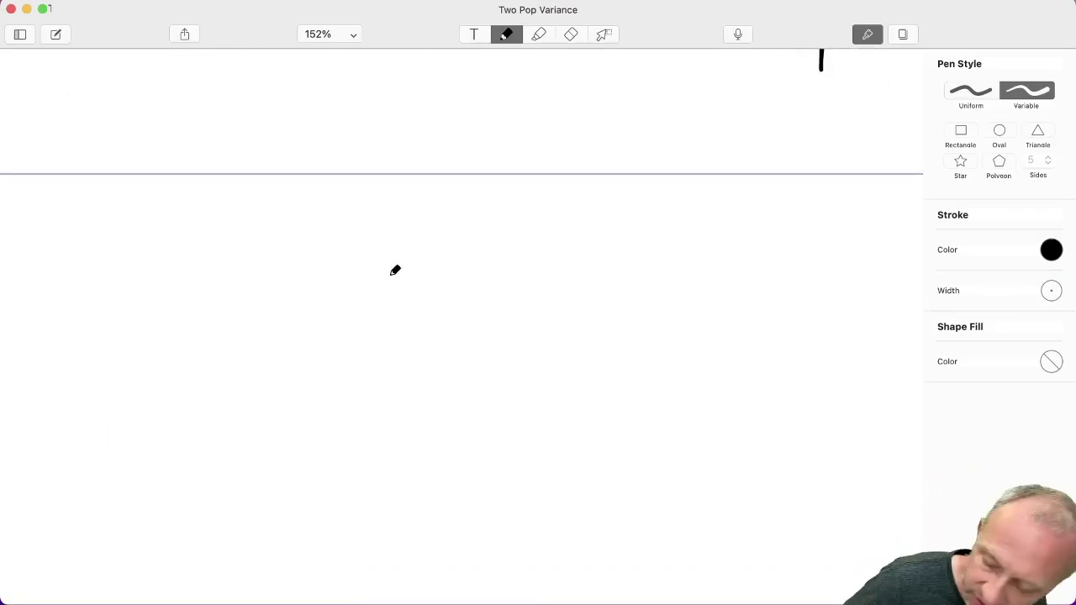
scroll(395, 270, "down", 3)
mouse_move(138, 118)
left_mouse_down()
mouse_move(226, 442)
mouse_move(676, 418)
left_mouse_up()
mouse_move(111, 456)
left_mouse_down()
mouse_move(286, 227)
mouse_move(531, 391)
mouse_move(656, 409)
left_mouse_up()
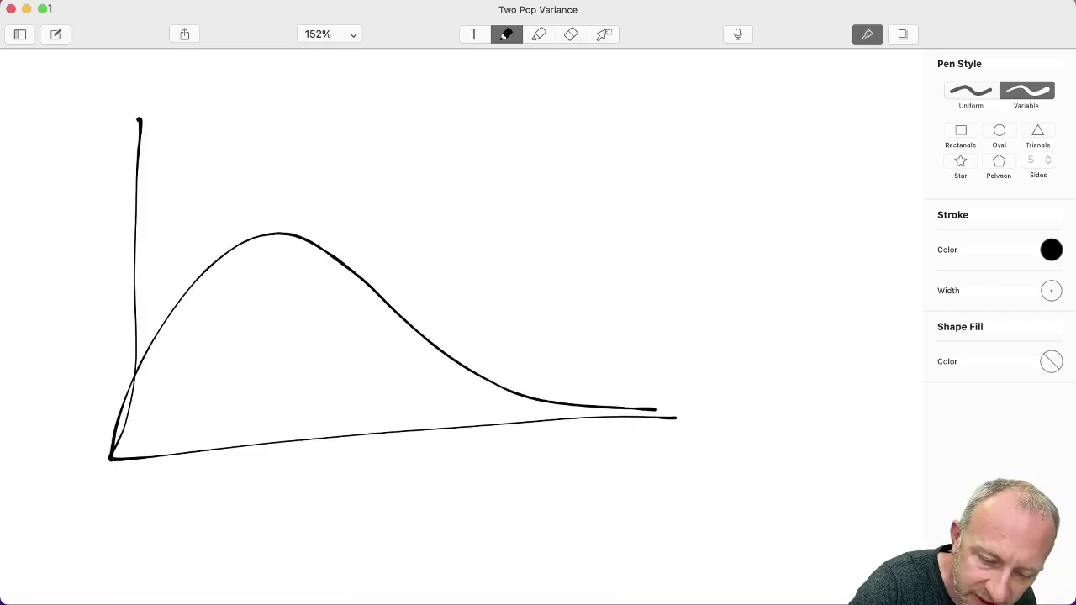
Draw a vertical cutoff line through the new curve's upper tail and label it 1.40 below the axis.
left_click_drag(486, 194, 487, 419)
left_click(457, 473)
mouse_move(450, 453)
left_mouse_down()
mouse_move(451, 483)
mouse_move(478, 481)
mouse_move(491, 460)
left_mouse_up()
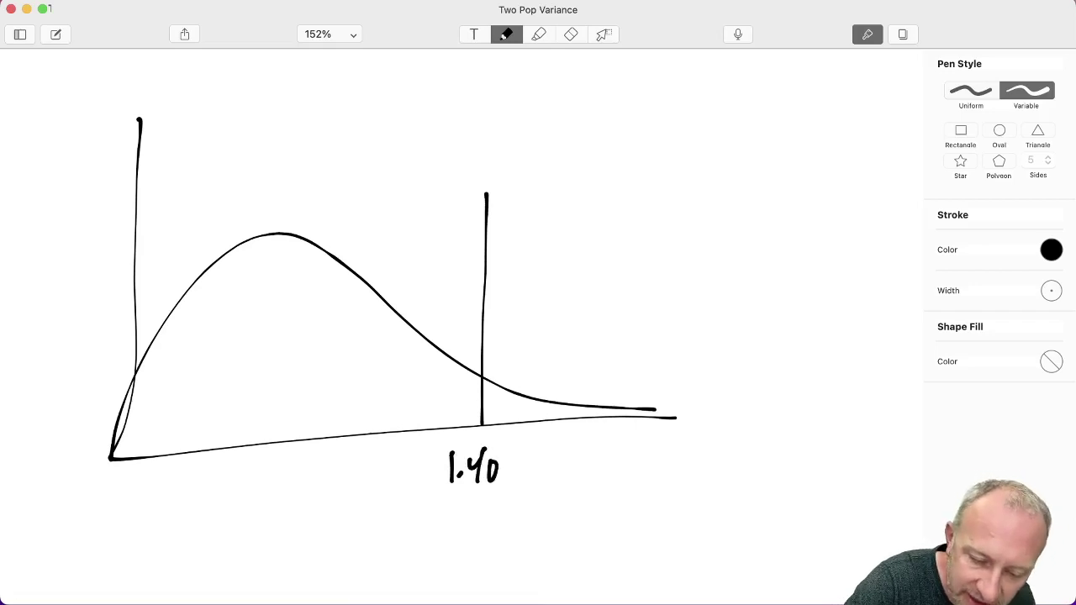
Shade the tail beyond the 1.40 cutoff and label it 0.21 with an arrow pointing to the shaded area.
mouse_move(484, 391)
left_mouse_down()
mouse_move(516, 421)
mouse_move(602, 418)
left_mouse_up()
mouse_move(623, 289)
left_mouse_down()
mouse_move(580, 378)
mouse_move(590, 378)
left_mouse_up()
left_click(643, 248)
mouse_move(626, 228)
left_mouse_down()
mouse_move(670, 260)
mouse_move(685, 251)
left_mouse_up()
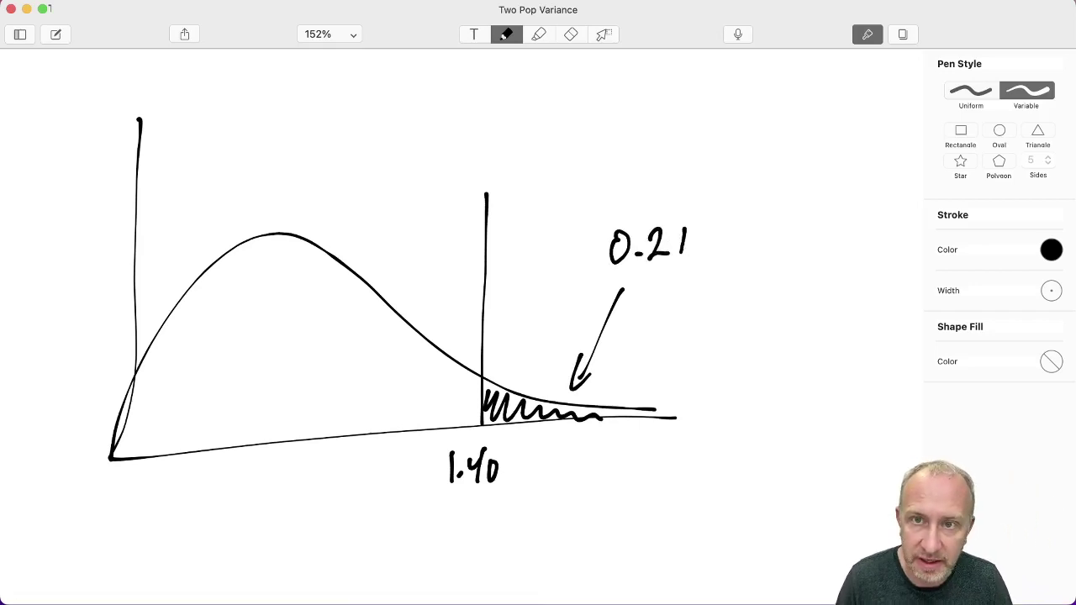
Write "P-value" above the 0.21 with an arrow down to it, erasing and rewriting the faulty end of the word.
mouse_move(665, 148)
left_mouse_down()
mouse_move(654, 217)
mouse_move(673, 207)
left_mouse_up()
mouse_move(619, 146)
left_mouse_down()
mouse_move(622, 126)
mouse_move(648, 131)
left_mouse_up()
left_click_drag(656, 120, 706, 128)
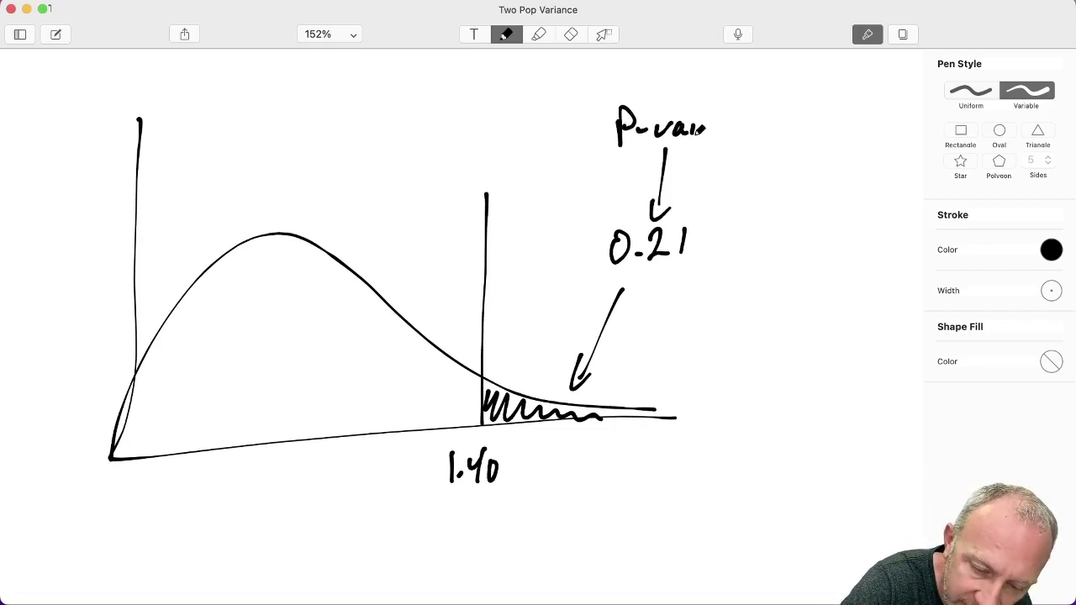
mouse_move(718, 88)
left_mouse_down()
mouse_move(721, 126)
mouse_move(693, 131)
left_mouse_up()
left_click(571, 35)
left_click(507, 34)
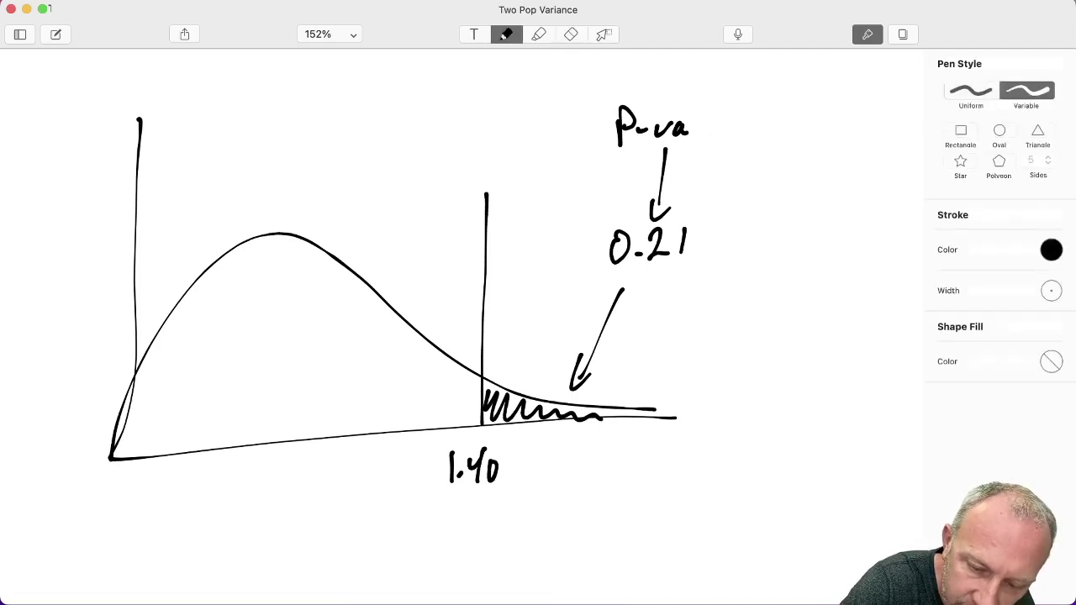
mouse_move(697, 93)
left_mouse_down()
mouse_move(695, 136)
mouse_move(736, 133)
left_mouse_up()
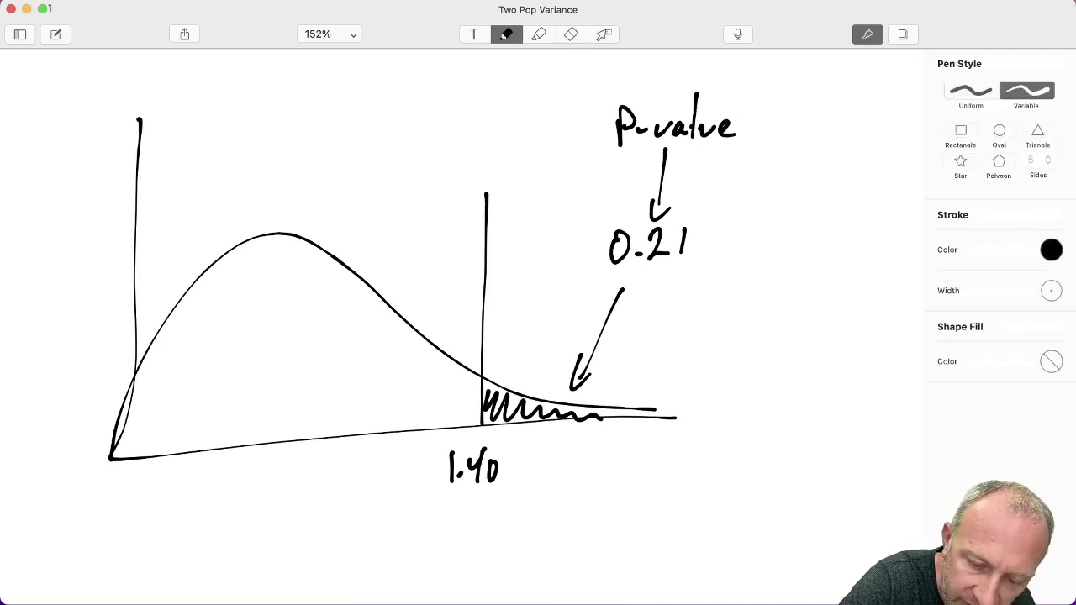
Extend the P-value label with the words "for UT test".
mouse_move(782, 88)
left_mouse_down()
mouse_move(769, 141)
mouse_move(790, 126)
left_mouse_up()
mouse_move(785, 121)
left_mouse_down()
mouse_move(799, 134)
mouse_move(805, 121)
mouse_move(848, 119)
mouse_move(859, 145)
left_mouse_up()
left_click_drag(854, 121, 883, 115)
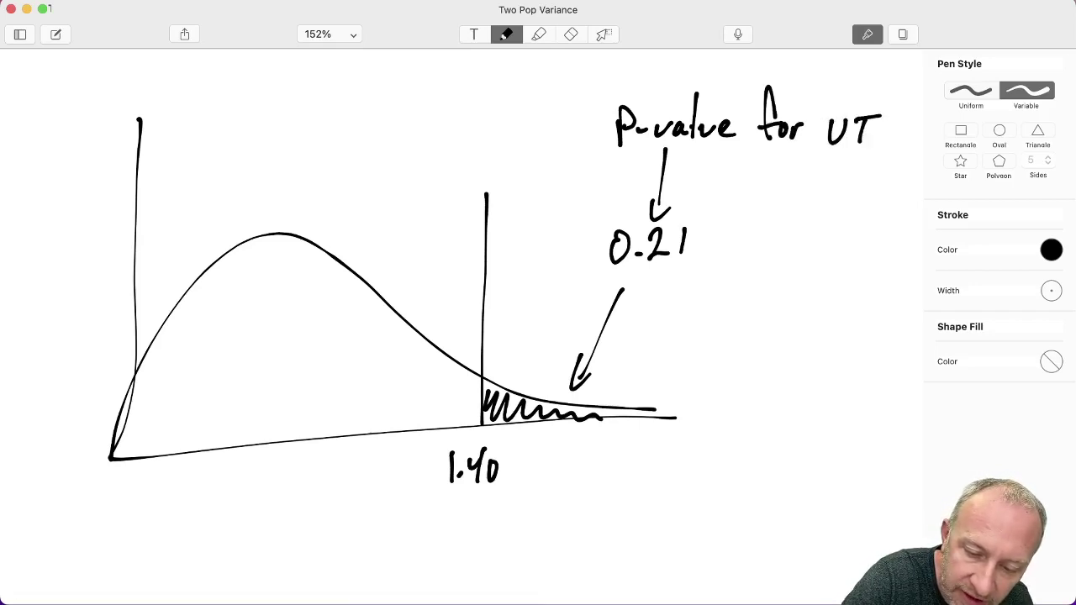
left_click_drag(809, 165, 806, 194)
mouse_move(795, 175)
left_mouse_down()
mouse_move(825, 171)
mouse_move(829, 192)
left_mouse_up()
left_click_drag(842, 173, 831, 194)
left_click_drag(861, 154, 854, 197)
left_click_drag(842, 177, 883, 165)
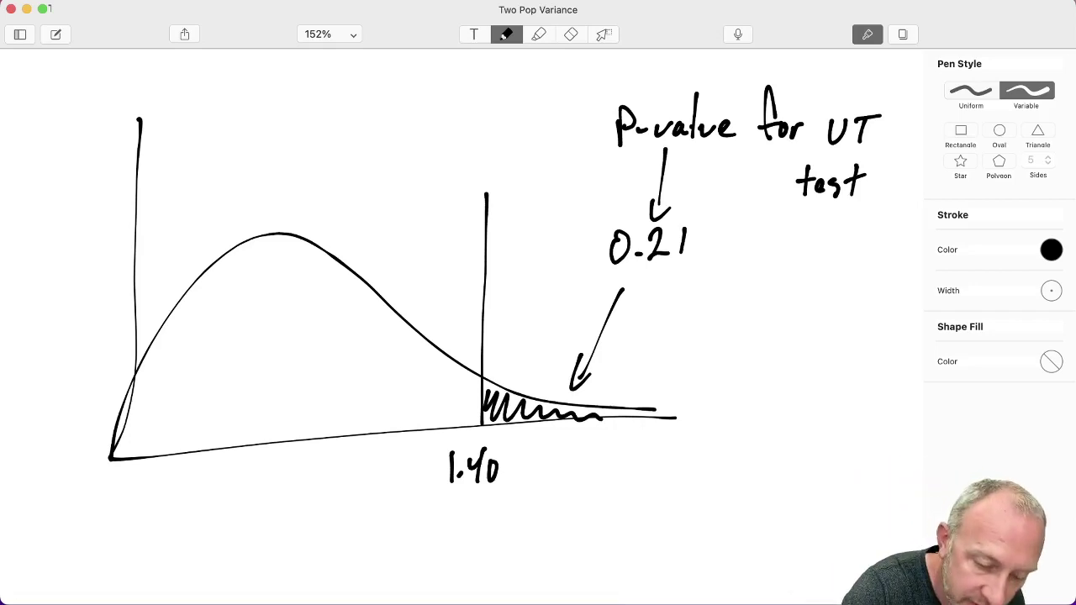
Draw an arrow into the area below the cutoff and label it "1-0.021 = 0.79" above the curve.
left_click_drag(268, 138, 290, 293)
mouse_move(276, 286)
left_mouse_down()
mouse_move(290, 304)
mouse_move(319, 276)
left_mouse_up()
left_click_drag(217, 108, 217, 138)
left_click_drag(227, 118, 260, 110)
mouse_move(274, 114)
left_mouse_down()
mouse_move(288, 100)
mouse_move(320, 111)
left_mouse_up()
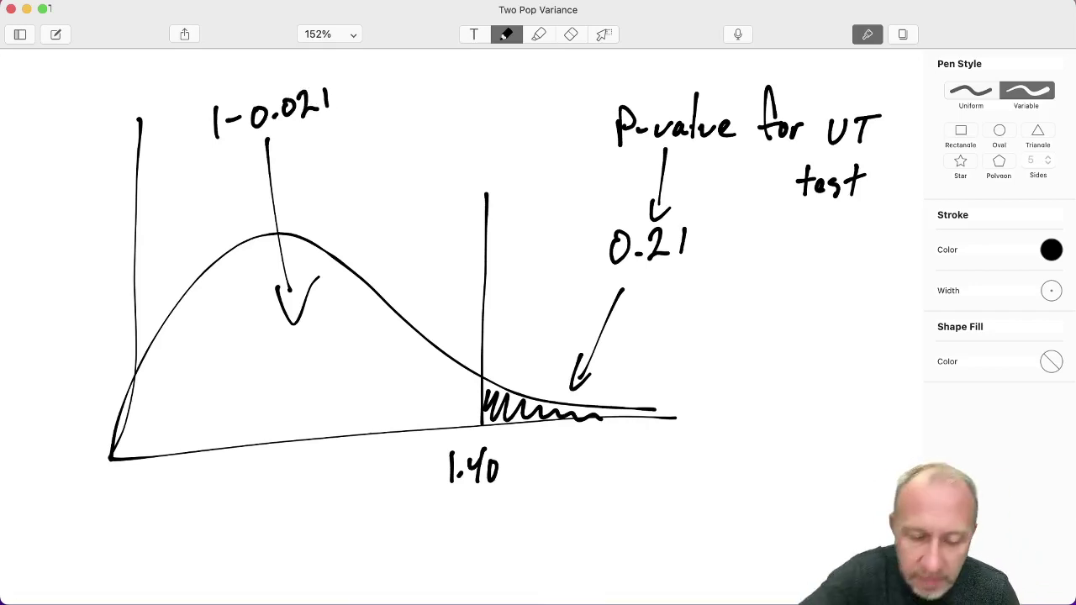
left_click_drag(349, 88, 365, 86)
mouse_move(350, 96)
left_mouse_down()
mouse_move(383, 75)
mouse_move(427, 72)
mouse_move(420, 96)
left_mouse_up()
left_click(400, 95)
left_click_drag(442, 72, 442, 96)
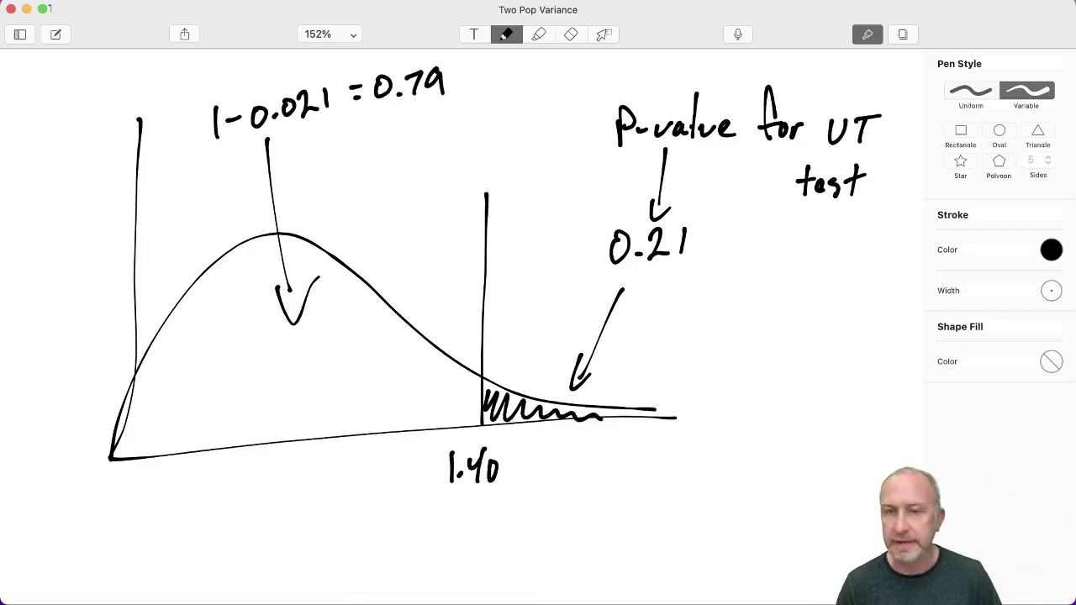
Switch back to Excel and examine the F statistic and the two sample variances in the F-test output.
key("ctrl+Up")
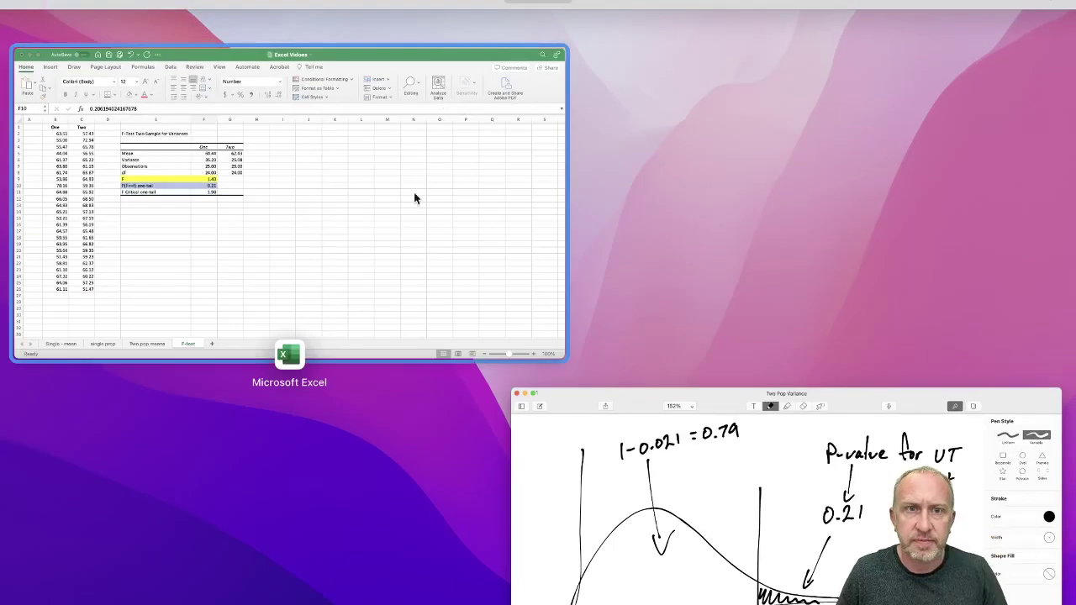
left_click(413, 196)
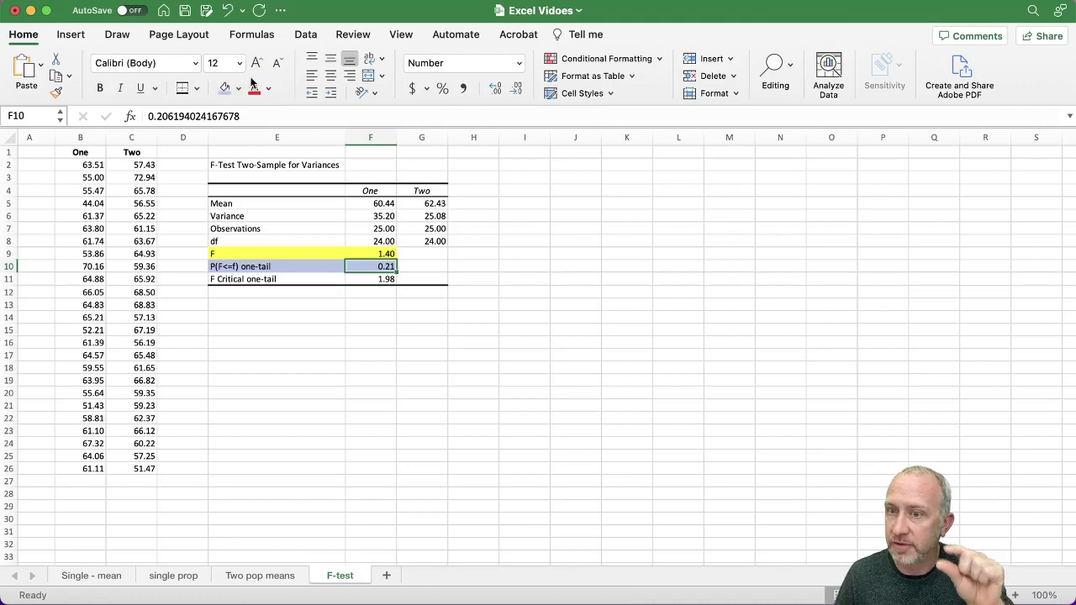
left_click(382, 254)
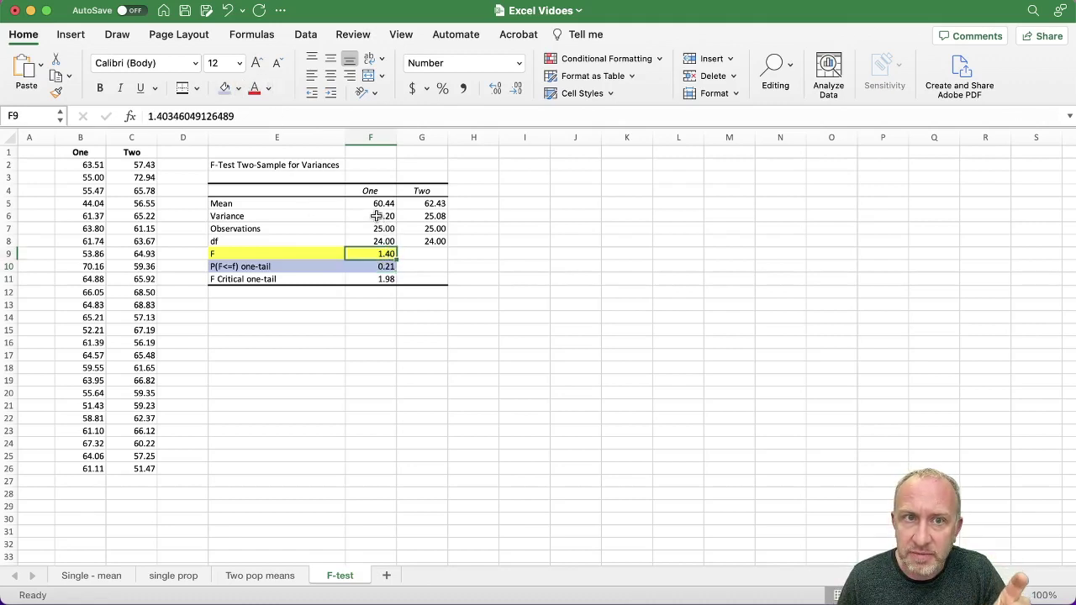
left_click(378, 217)
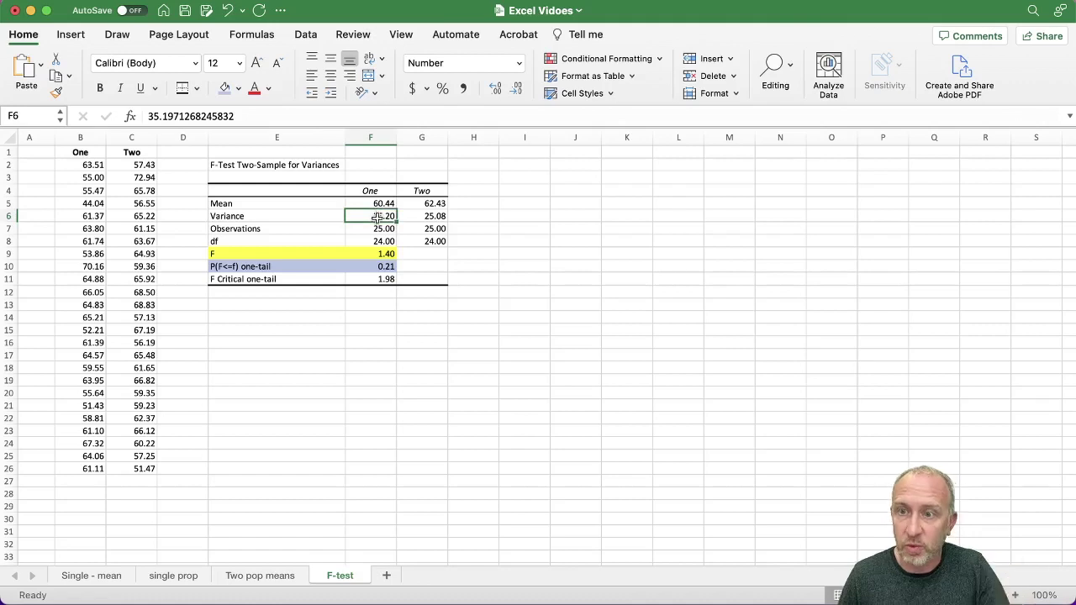
left_click(418, 216)
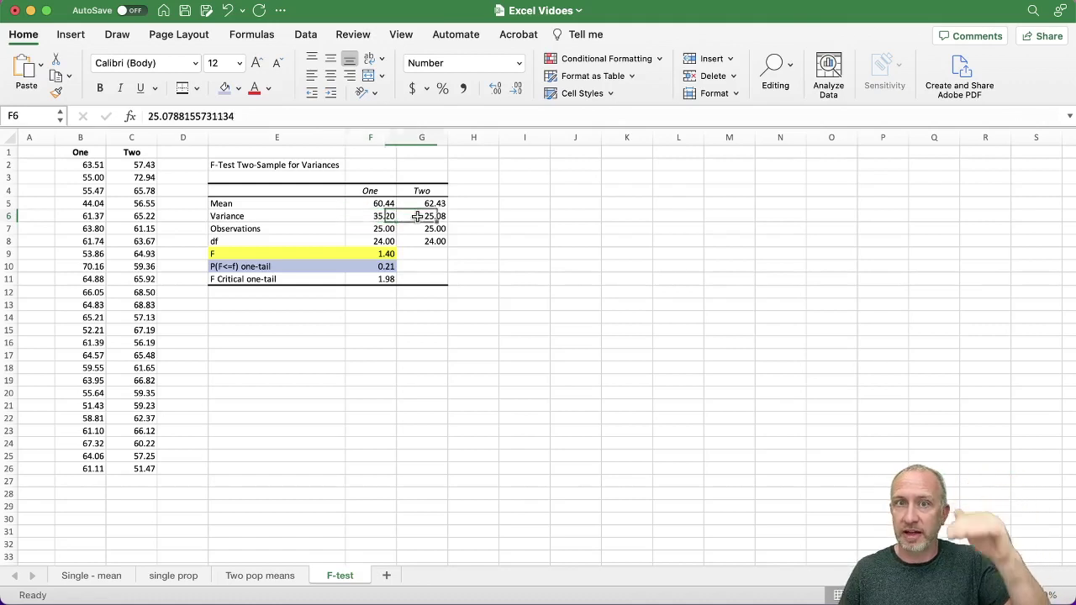
Set up another F-Test Two-Sample for Variances with variable 1 range C1:C26 and variable 2 range B1:B26.
left_click(328, 37)
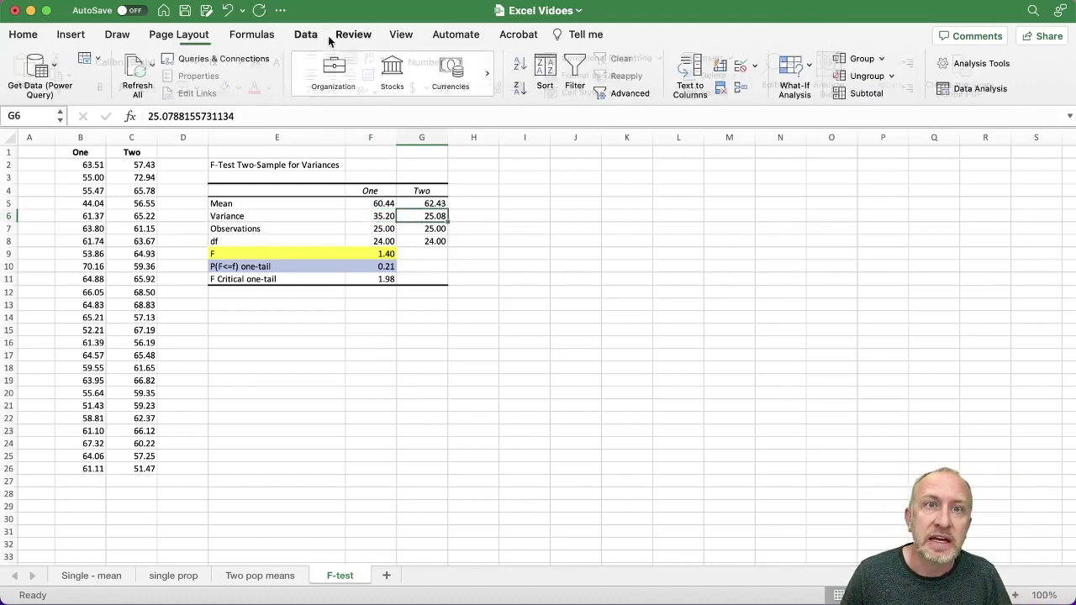
left_click(958, 87)
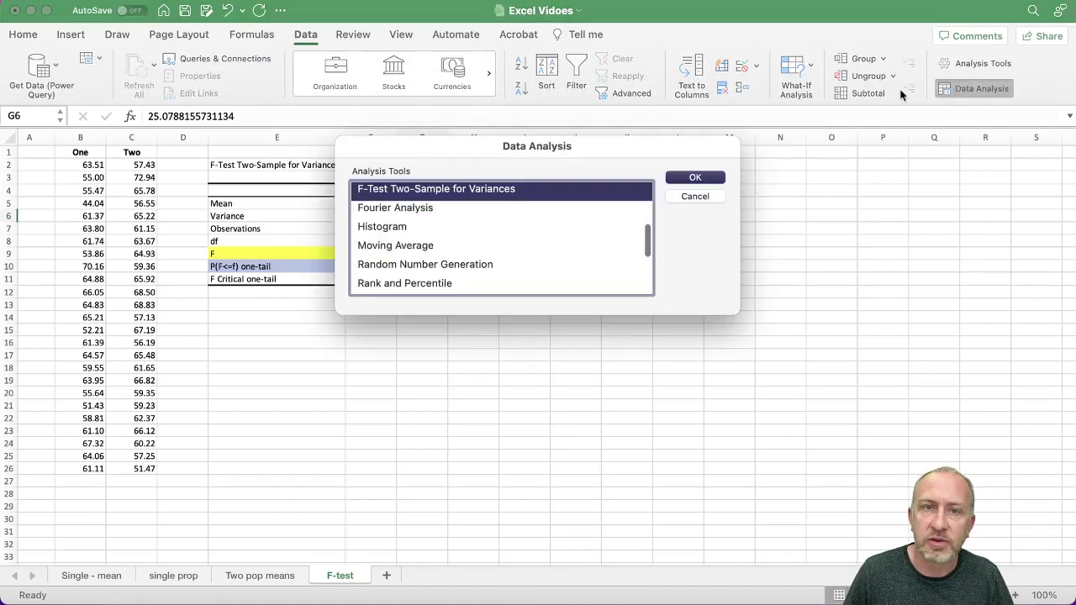
left_click(695, 177)
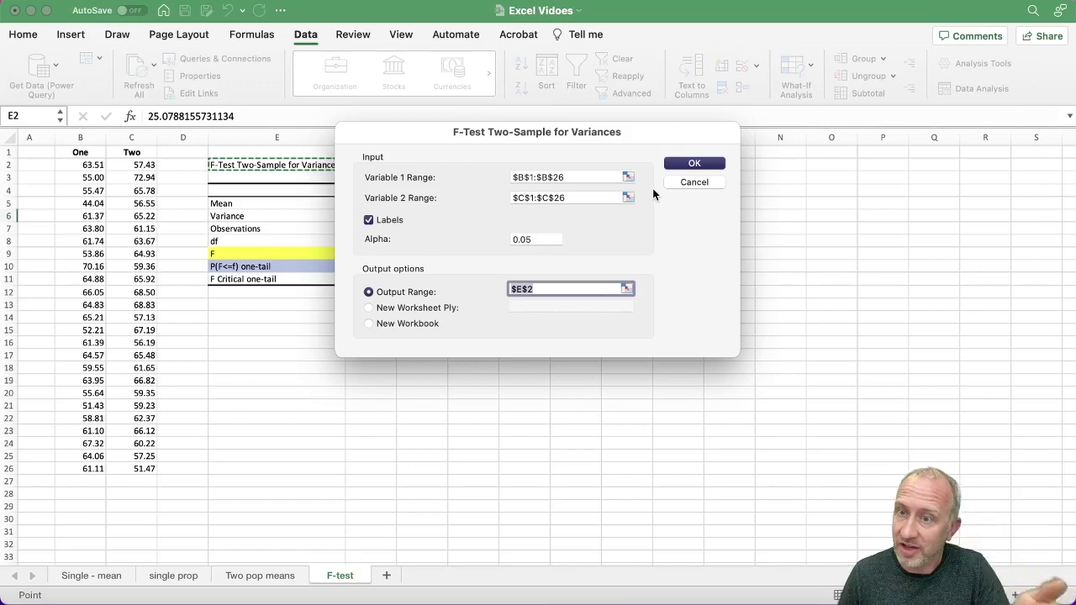
left_click(629, 176)
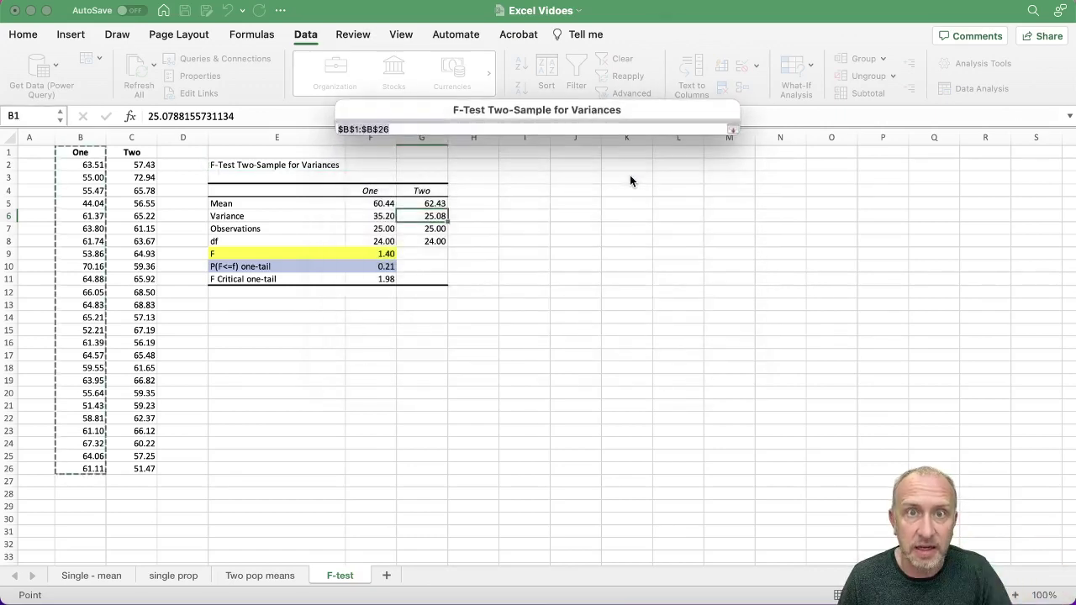
left_click_drag(127, 153, 134, 469)
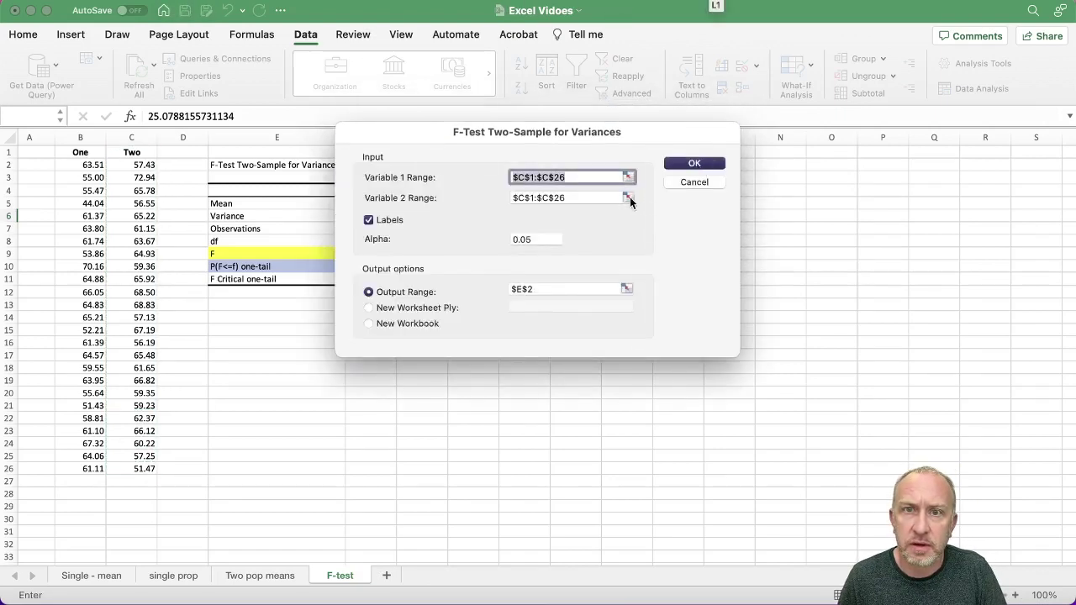
left_click(629, 196)
left_click_drag(87, 154, 87, 469)
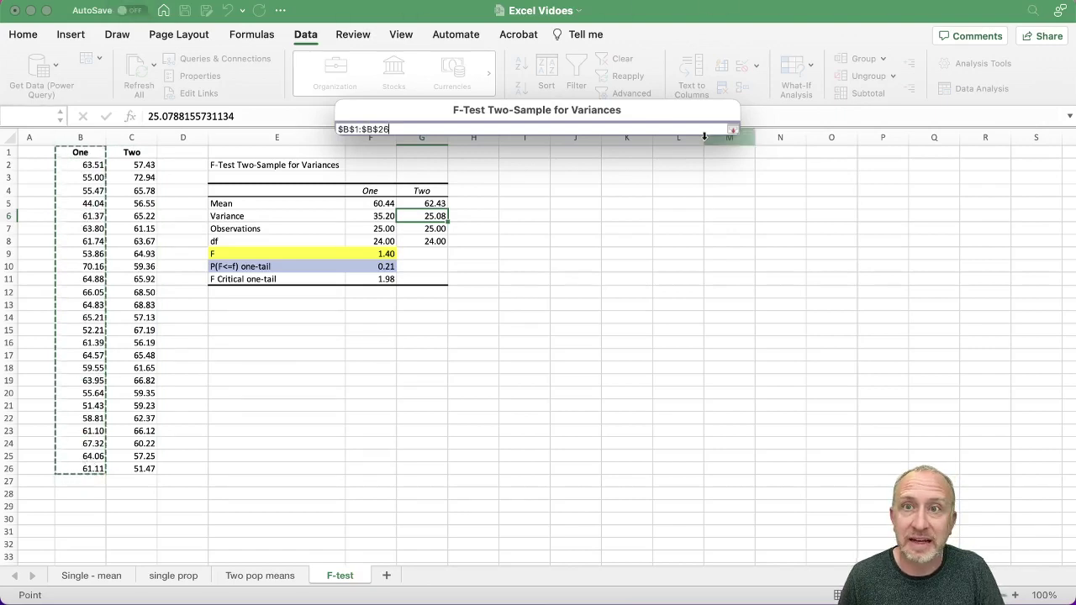
left_click(732, 129)
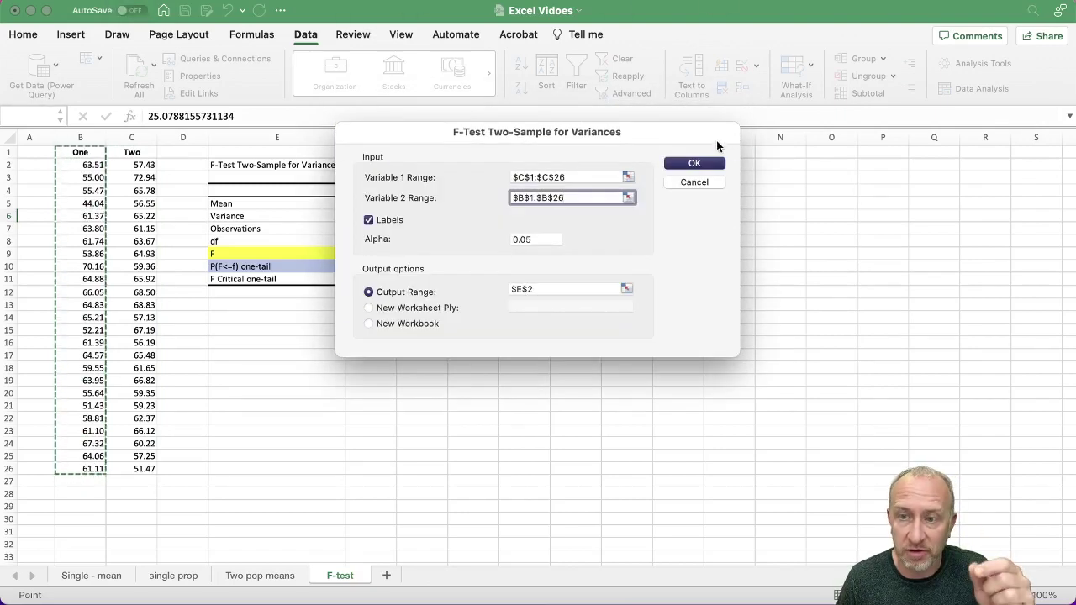
Set the F-test's output range to I2 and run the analysis.
left_click(626, 288)
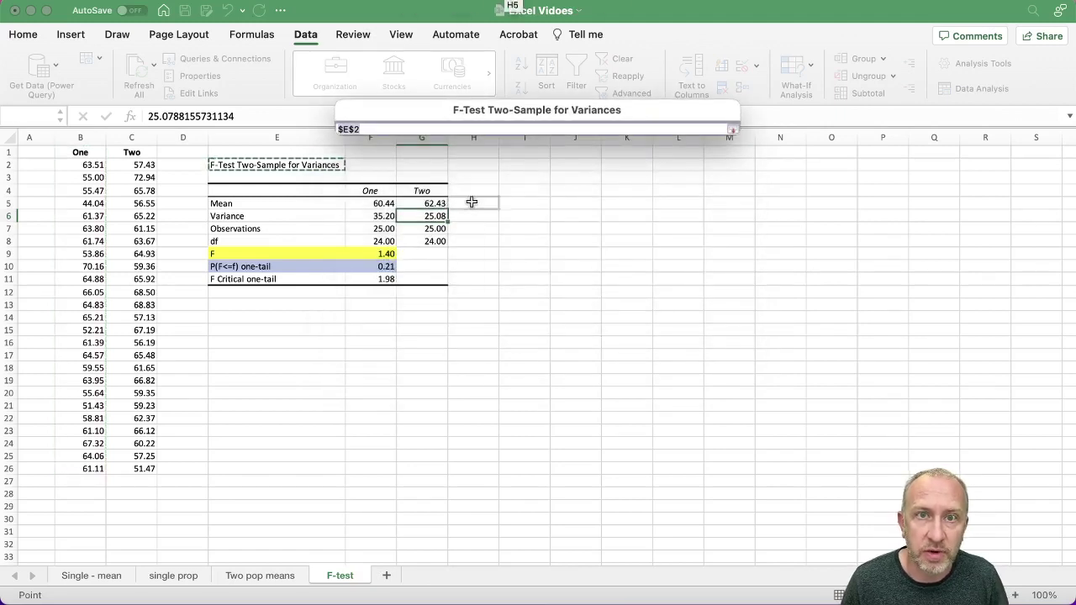
left_click(542, 162)
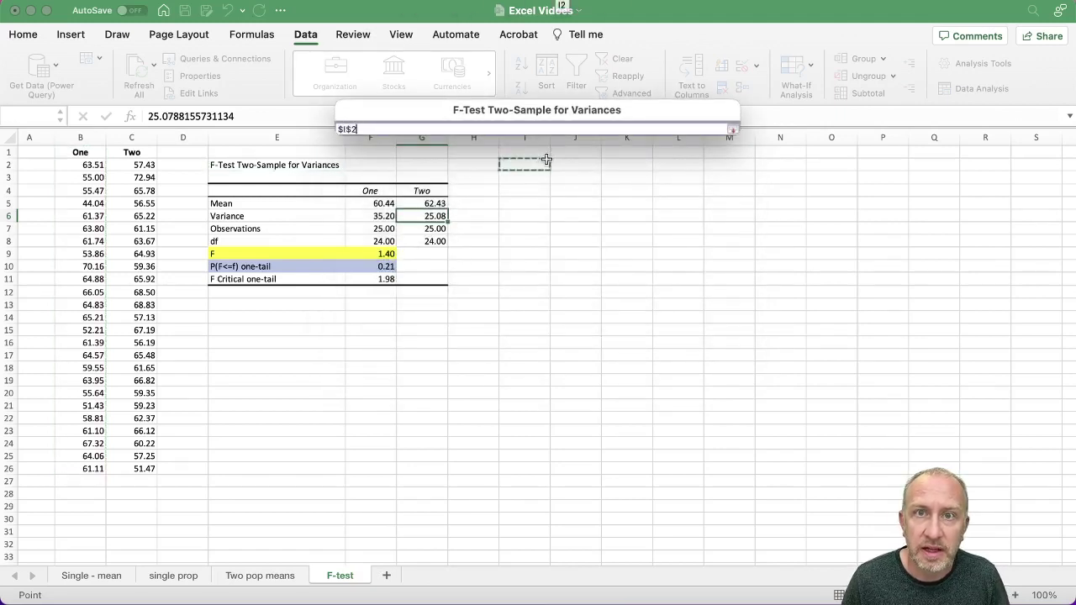
left_click(735, 132)
left_click(705, 165)
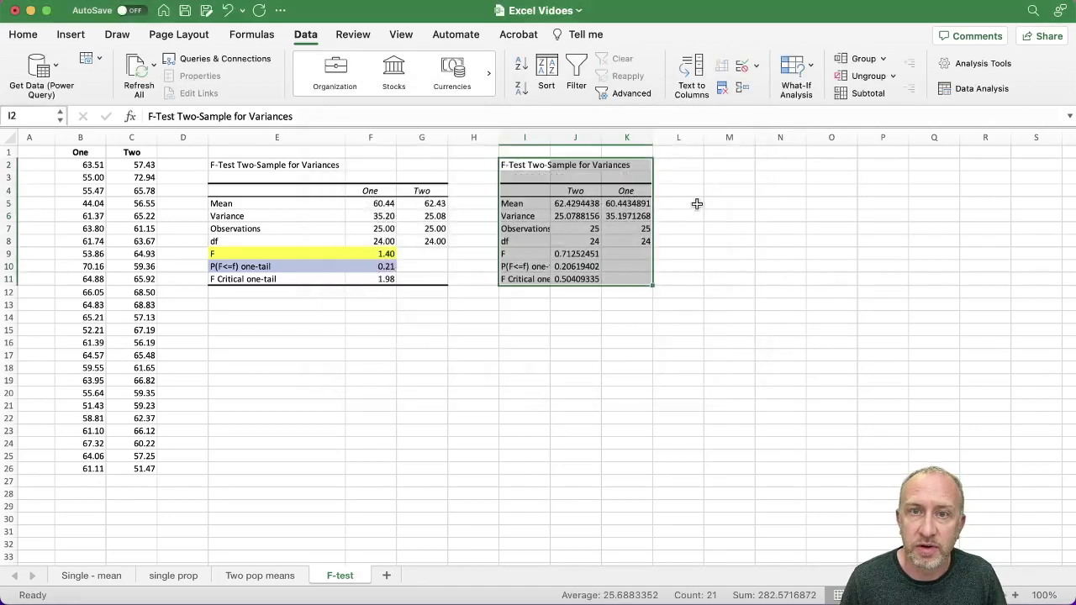
Format the new output's values in J5:K11 to two decimal places and autofit column I to its labels.
left_click(575, 254)
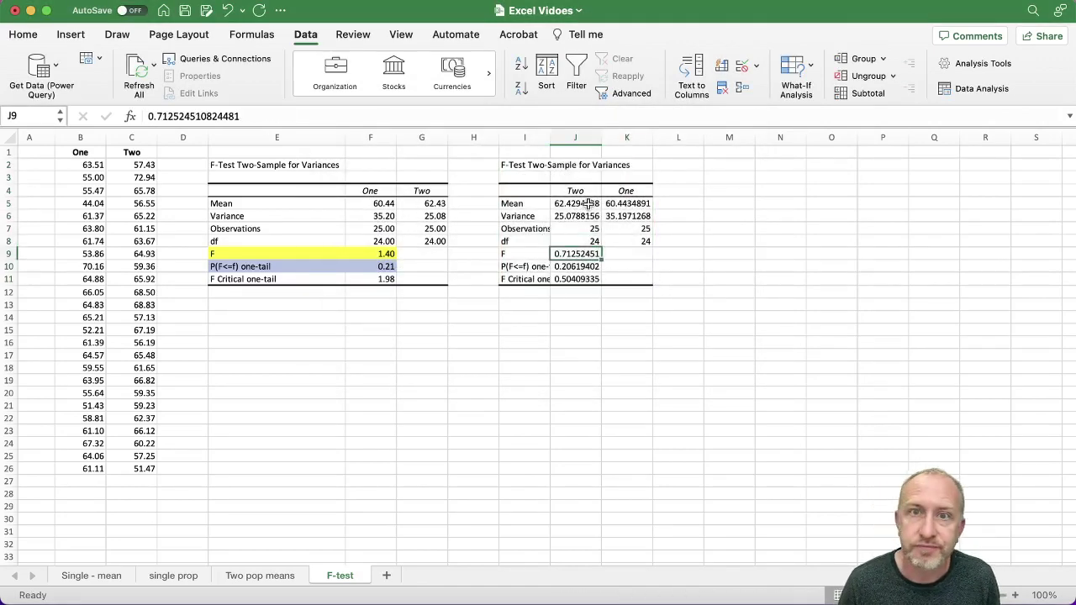
left_click_drag(587, 204, 639, 279)
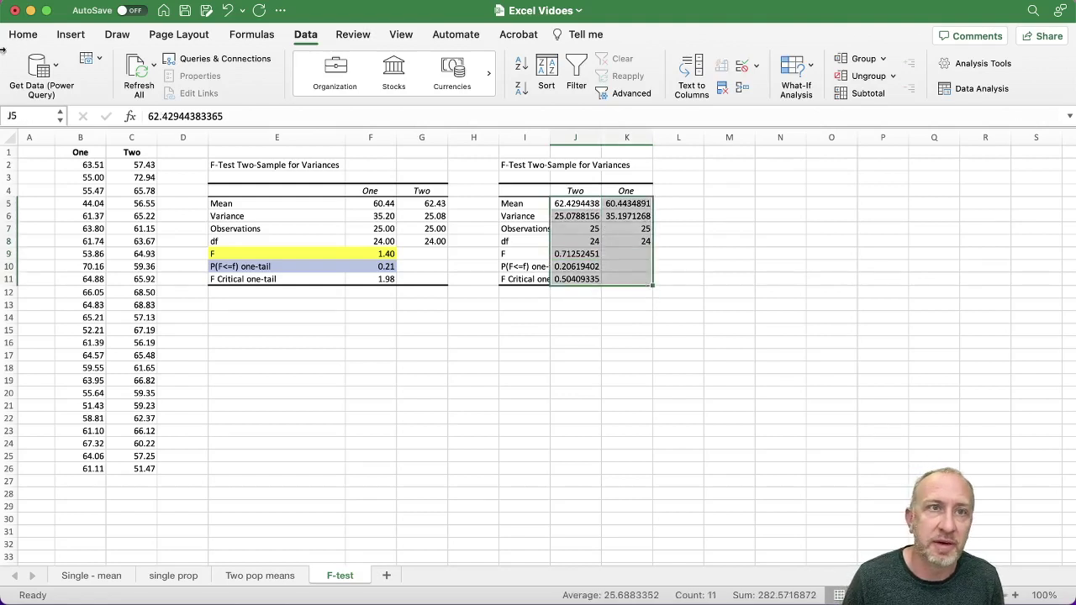
left_click(23, 35)
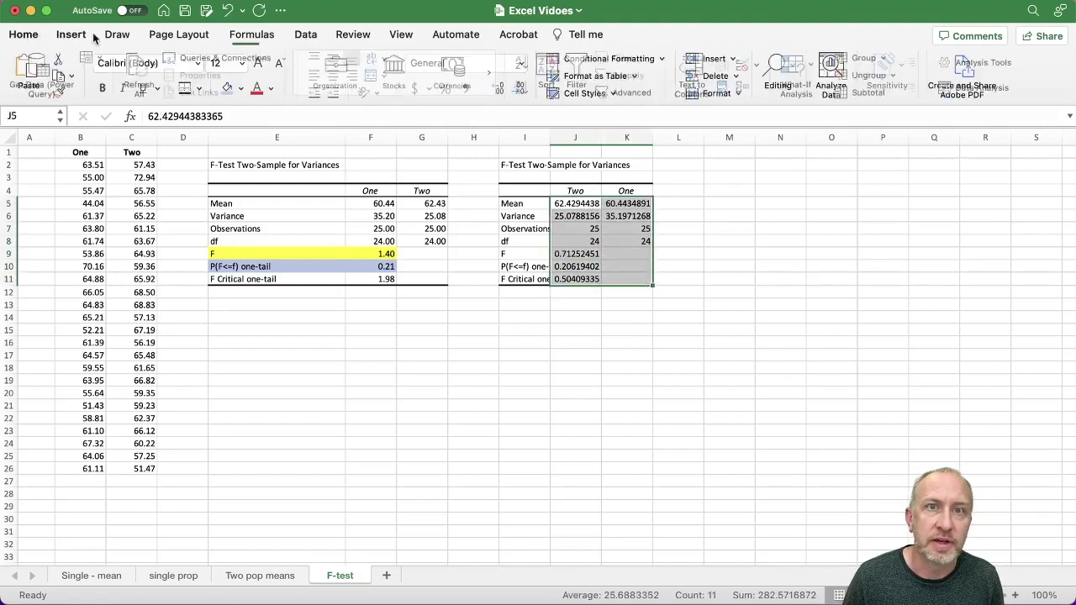
left_click(518, 89)
left_click(517, 89)
left_click(519, 89)
left_click(519, 89)
left_click(519, 89)
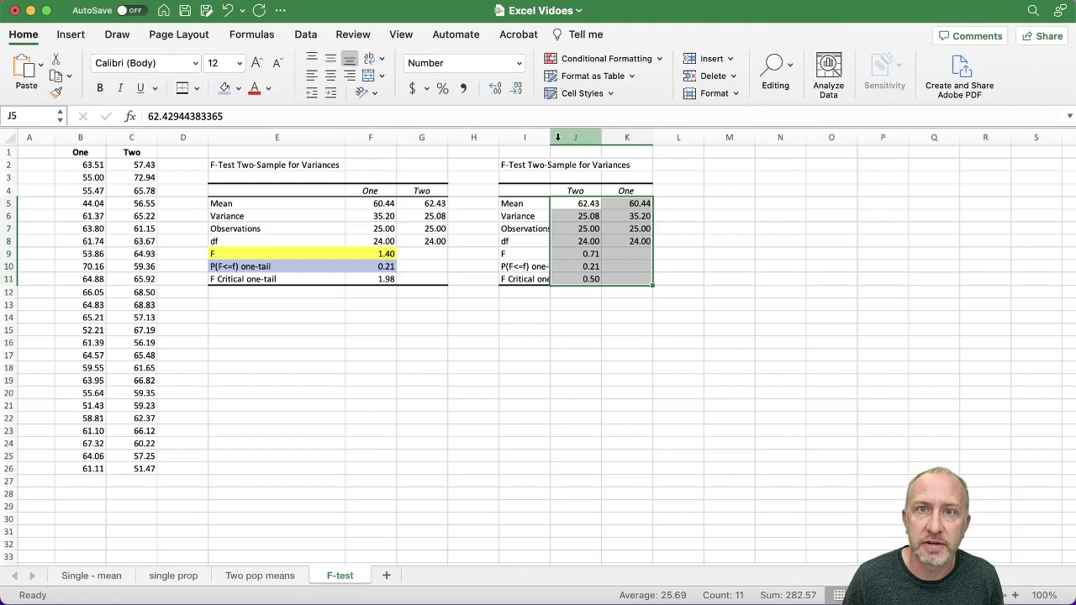
double_click(557, 137)
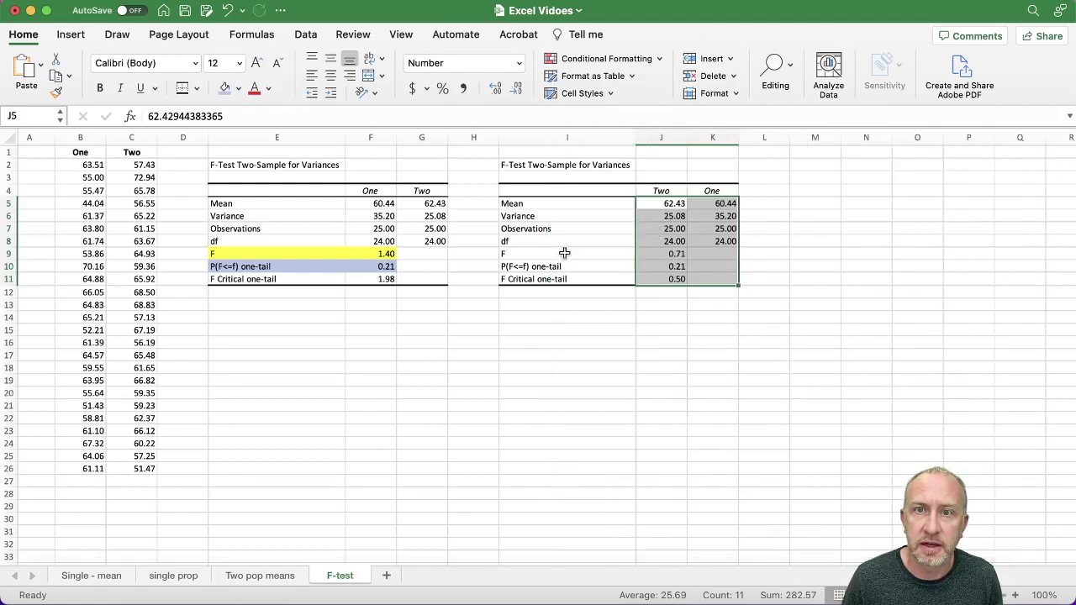
Fill the F row of the new output, I9:J9, with yellow.
left_click_drag(564, 253, 647, 253)
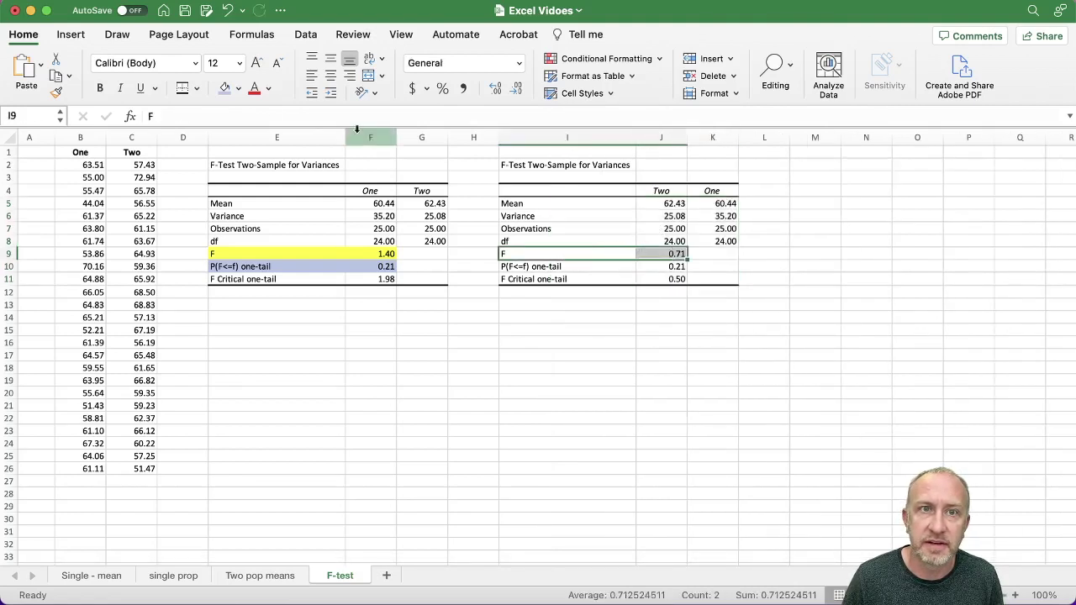
left_click(240, 89)
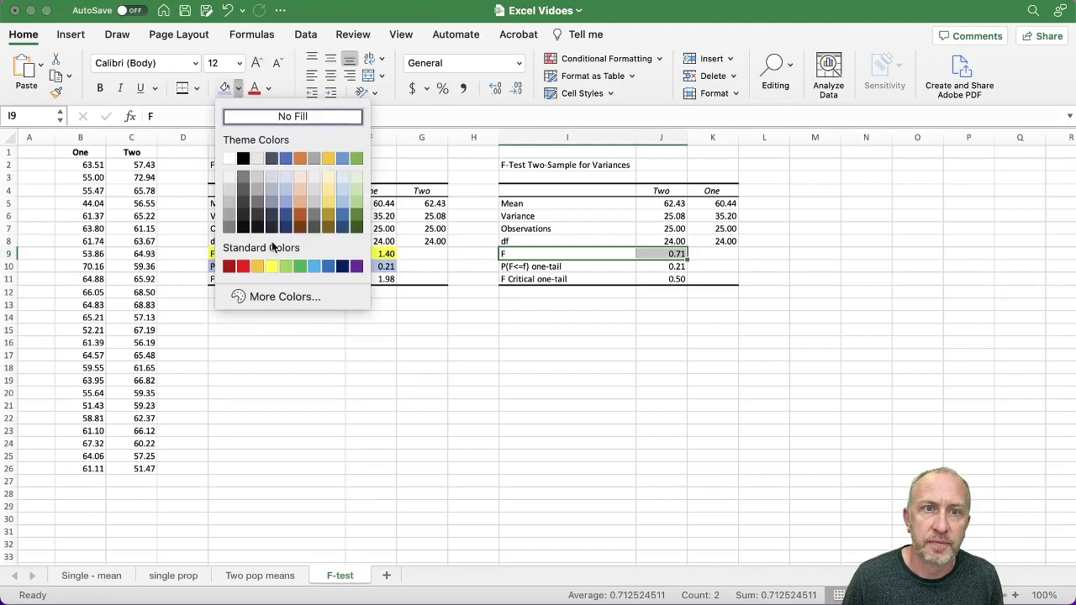
left_click(271, 265)
Fill the P(F<=f) one-tail row of the second output, I10:J10, with light blue.
left_click(593, 278)
left_click_drag(623, 268, 664, 267)
left_click(239, 89)
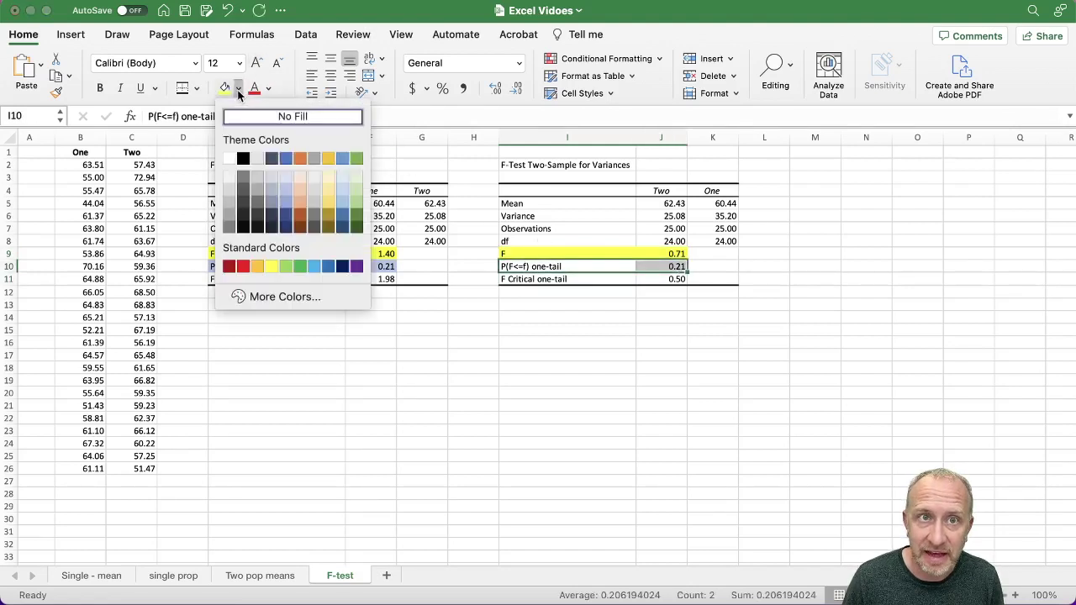
left_click(287, 201)
left_click(514, 333)
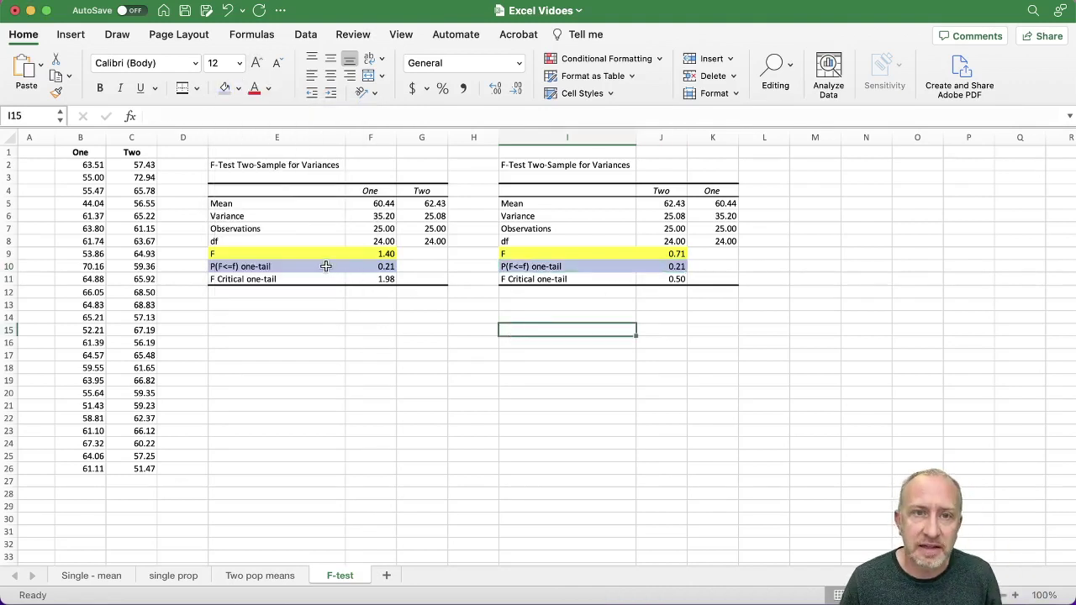
Select the one-tail P-value row across both F-test outputs for comparison, and the second output's F row, I9:J9.
left_click_drag(326, 268, 618, 271)
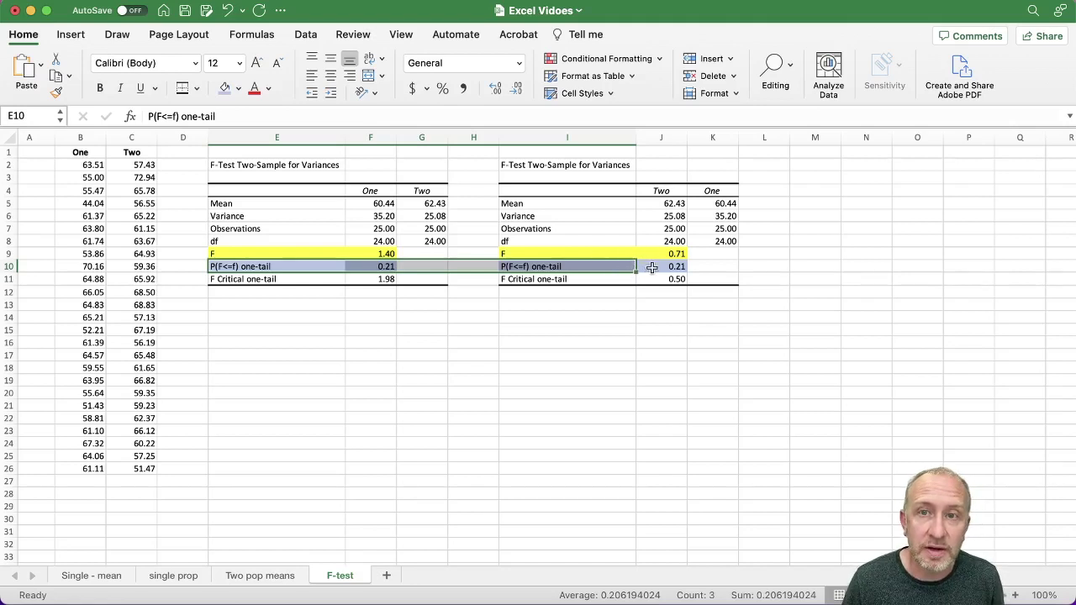
mouse_move(651, 267)
left_mouse_down()
mouse_move(628, 267)
mouse_move(626, 253)
mouse_move(652, 253)
left_mouse_up()
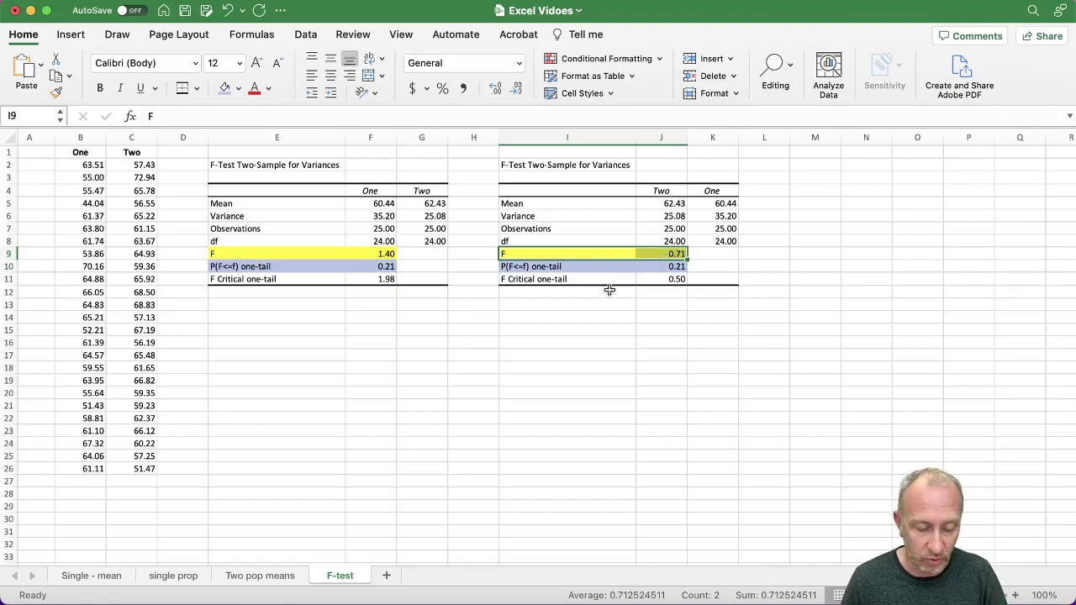
Switch to the Two Pop Variance sketch and erase the "1-0.021 = 0.79" note together with its arrow.
key("ctrl+Up")
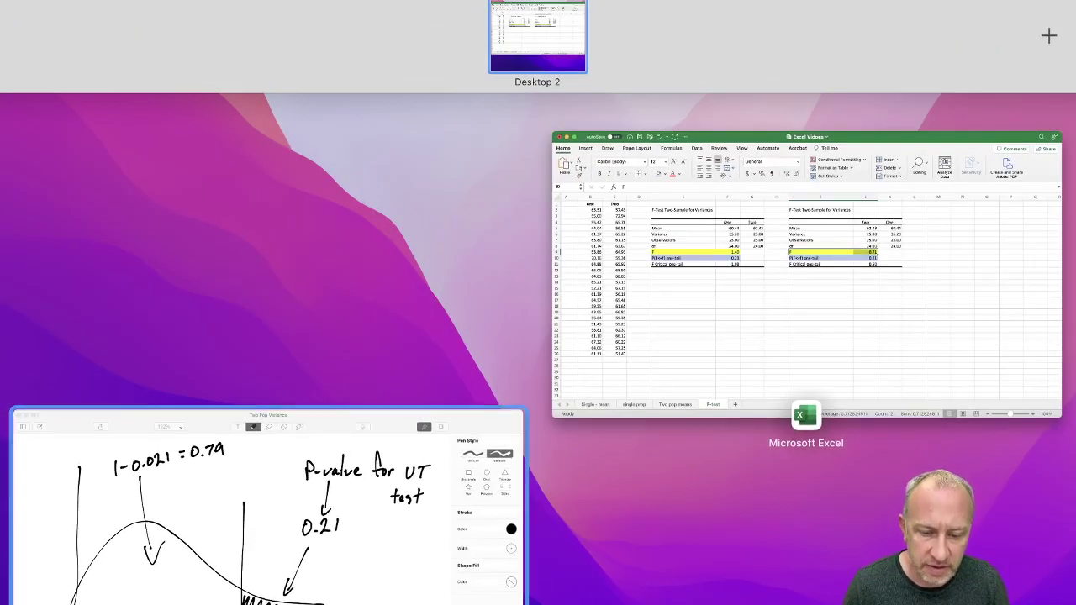
left_click(461, 466)
left_click(571, 34)
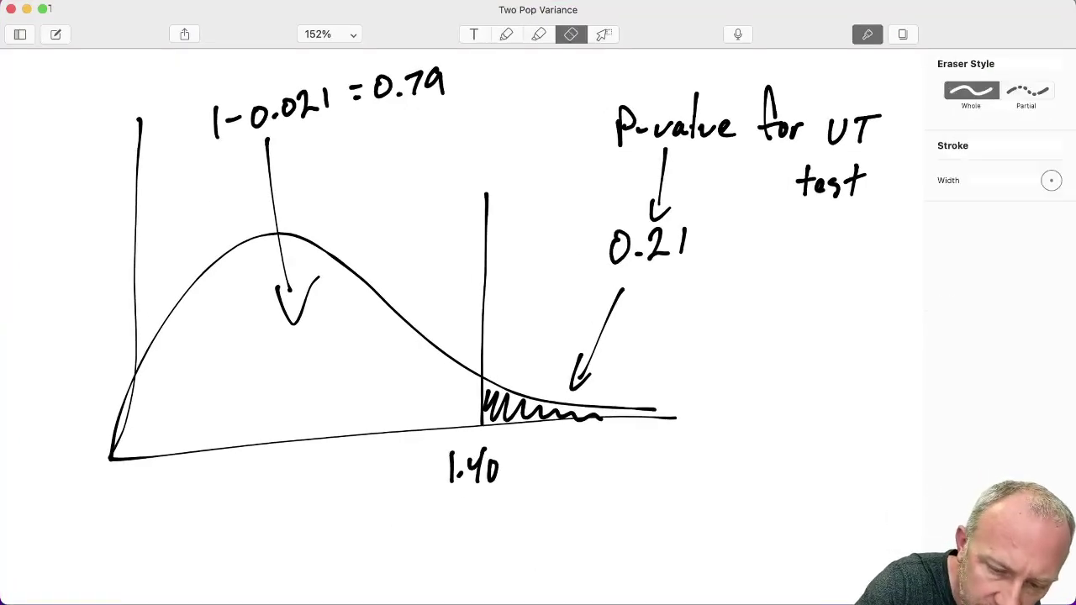
mouse_move(446, 74)
left_mouse_down()
mouse_move(220, 125)
mouse_move(275, 205)
left_mouse_up()
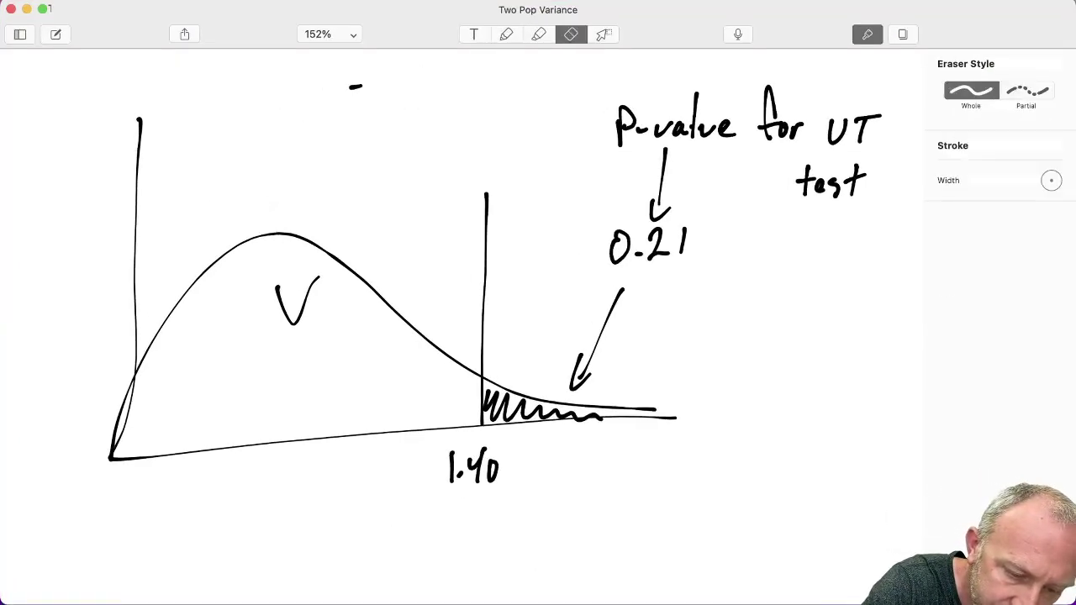
left_click(324, 306)
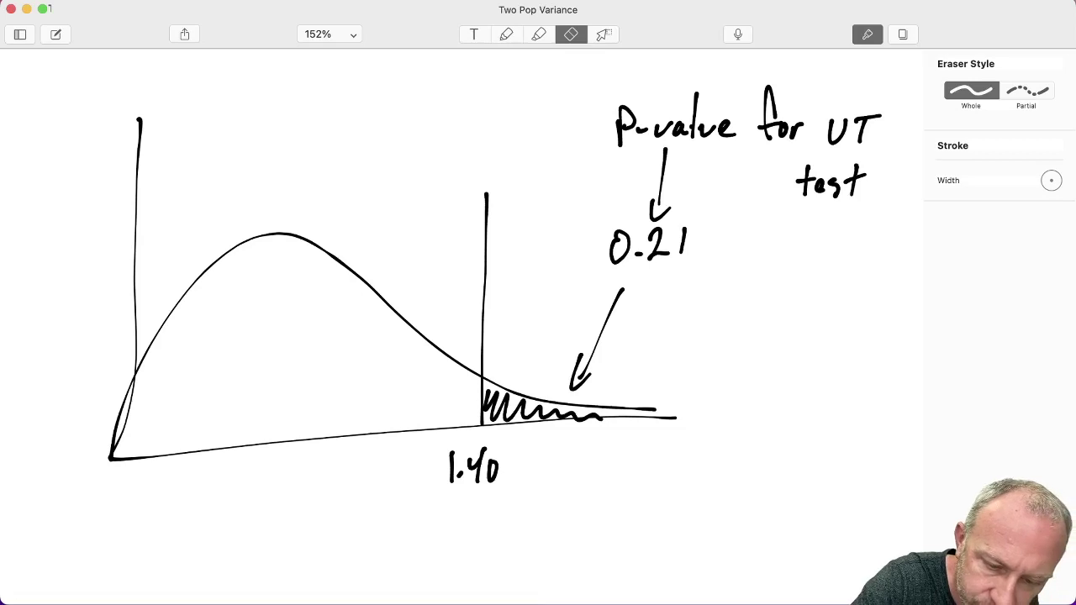
Draw a blue vertical line through the lower tail of the curve and label it 0.71 below the axis.
left_click(506, 34)
left_click(1052, 250)
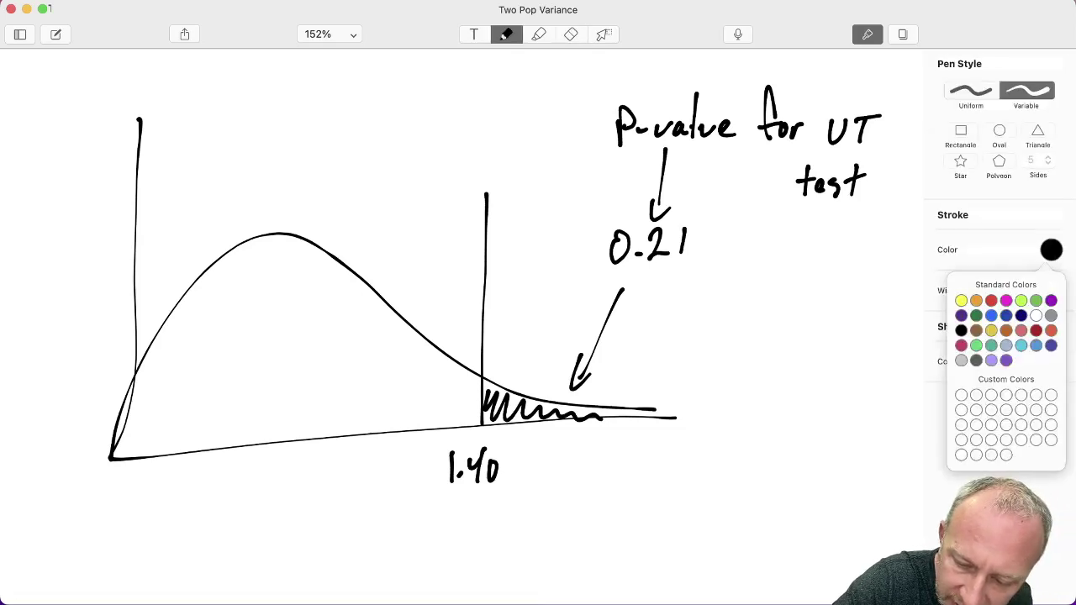
left_click(991, 316)
mouse_move(178, 169)
left_mouse_down()
mouse_move(167, 481)
mouse_move(192, 500)
left_mouse_up()
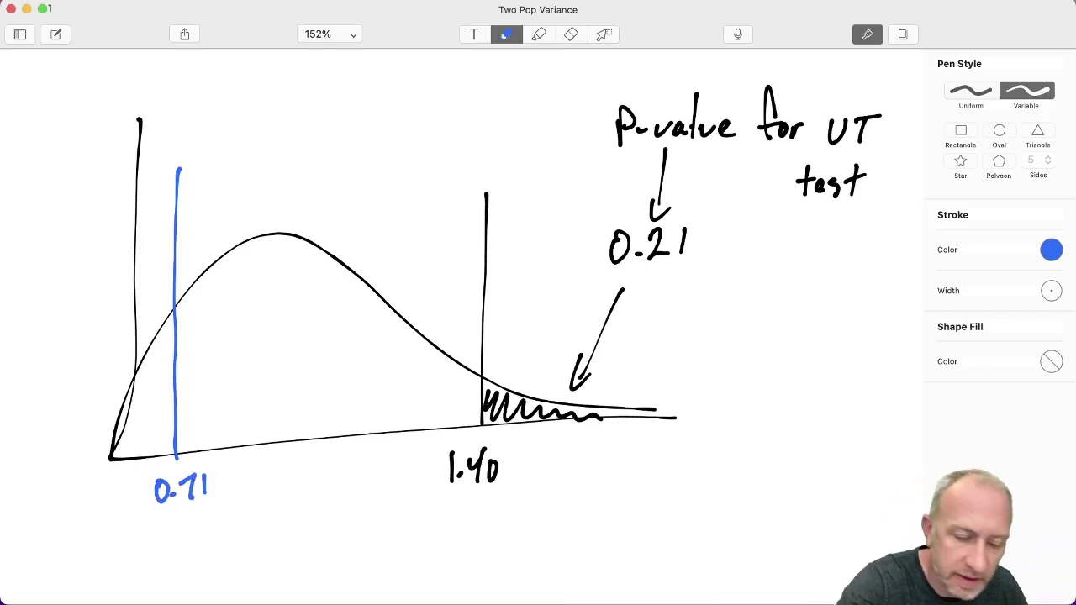
Shade the lower-tail area beside the 0.71 line in blue and label it 0.21 with an arrow.
left_click_drag(169, 329, 138, 449)
left_click_drag(73, 217, 147, 370)
left_click(56, 187)
mouse_move(37, 192)
left_mouse_down()
mouse_move(34, 180)
mouse_move(92, 172)
left_mouse_up()
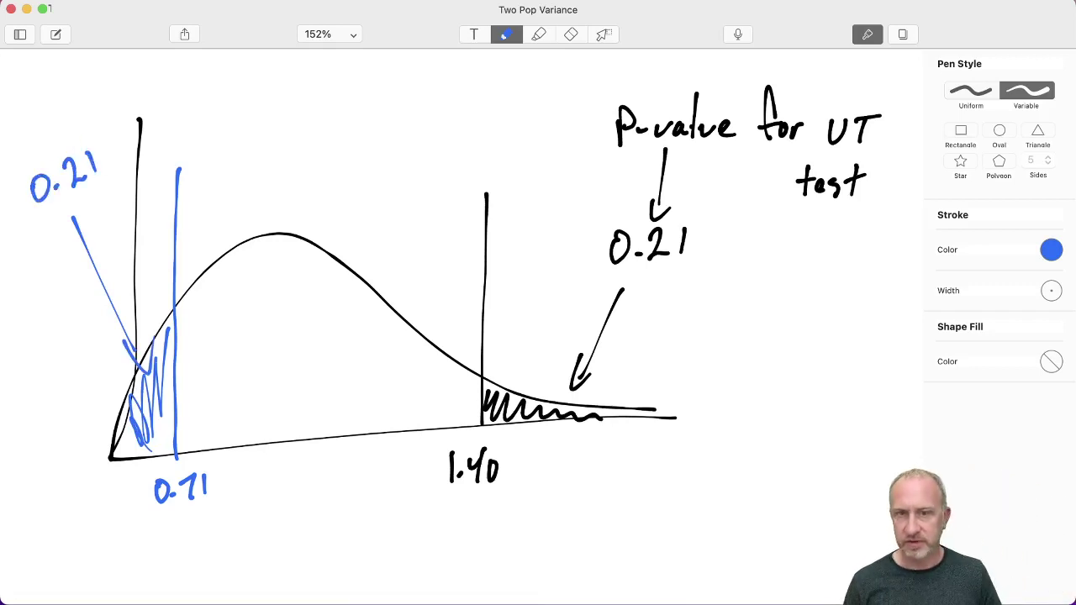
Draw a red vertical line labelled 1.00 just past the curve's peak, and circle the upper-tail 0.21 in red.
left_click(1052, 251)
mouse_move(299, 118)
left_mouse_down()
mouse_move(307, 487)
mouse_move(276, 543)
mouse_move(296, 512)
mouse_move(316, 512)
left_mouse_up()
left_click(279, 530)
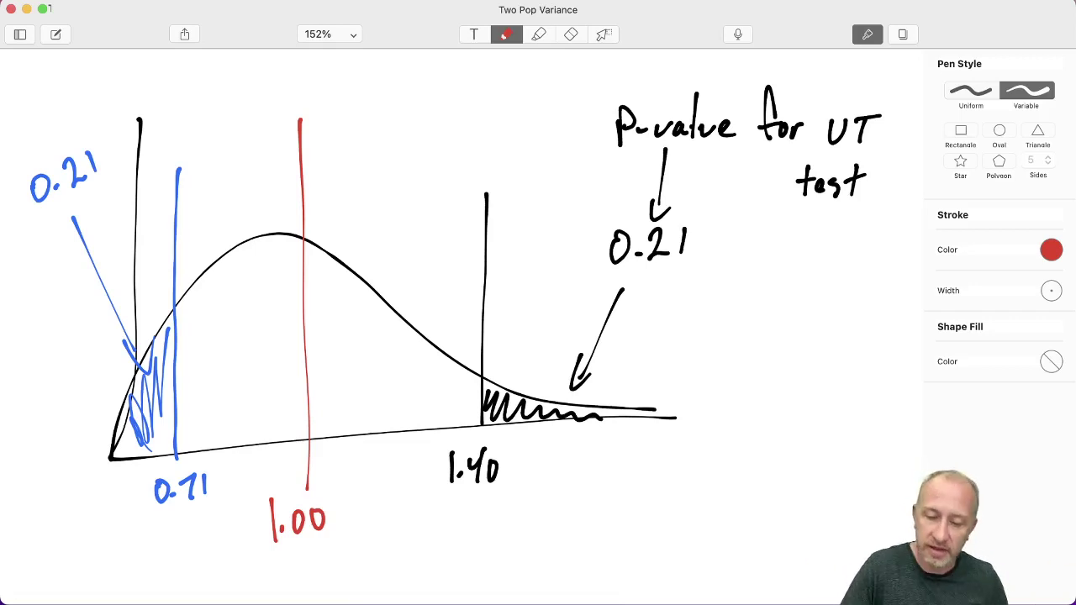
mouse_move(690, 209)
left_mouse_down()
mouse_move(588, 239)
mouse_move(685, 206)
left_mouse_up()
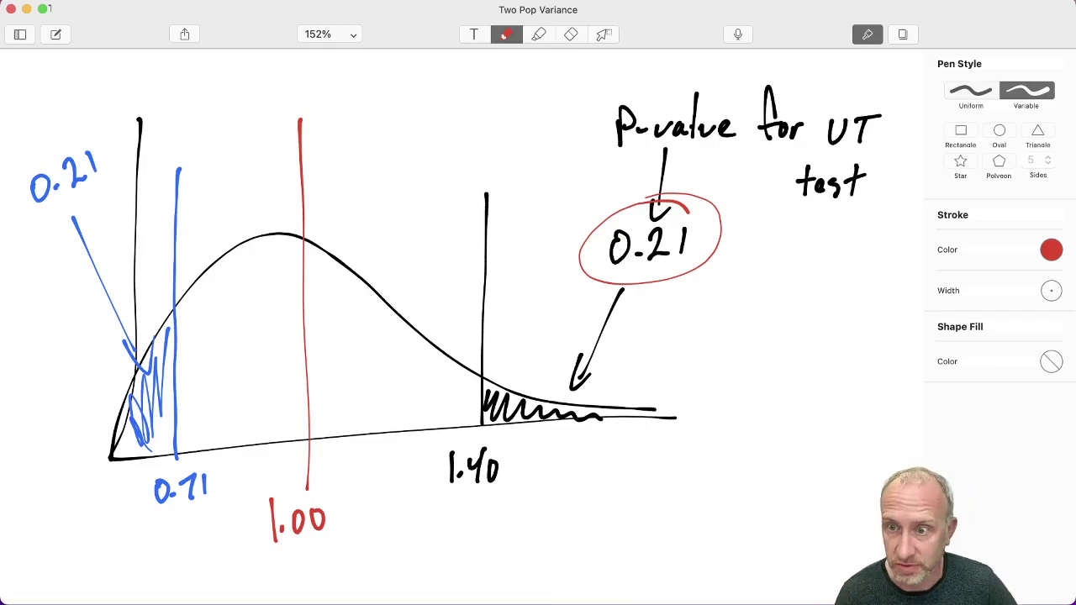
Switch back to Excel and select the F Critical one-tail row across both outputs, E11:K11.
key("ctrl+Up")
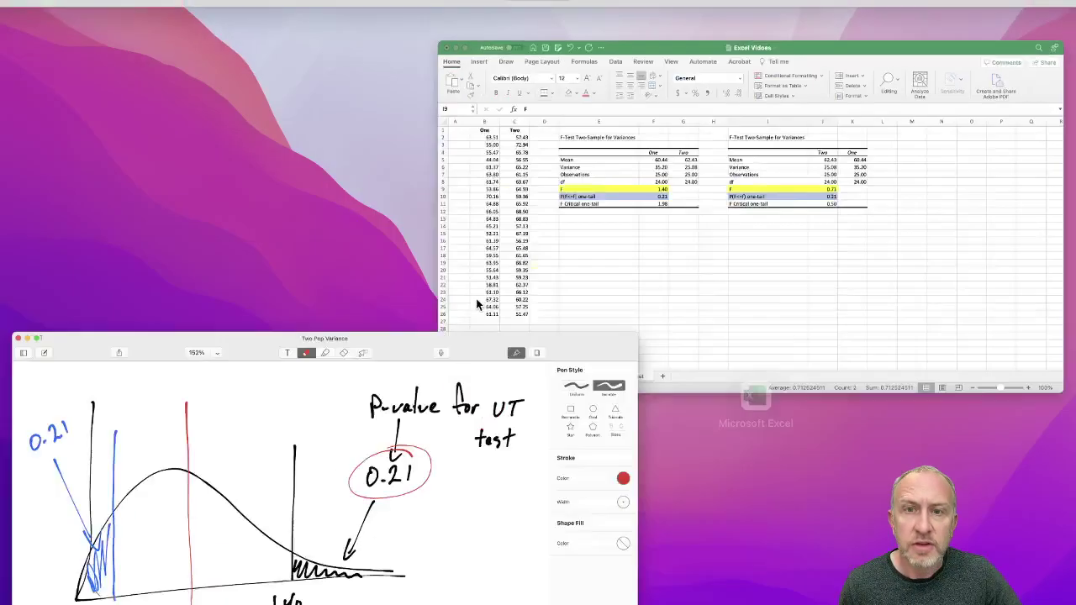
left_click(584, 271)
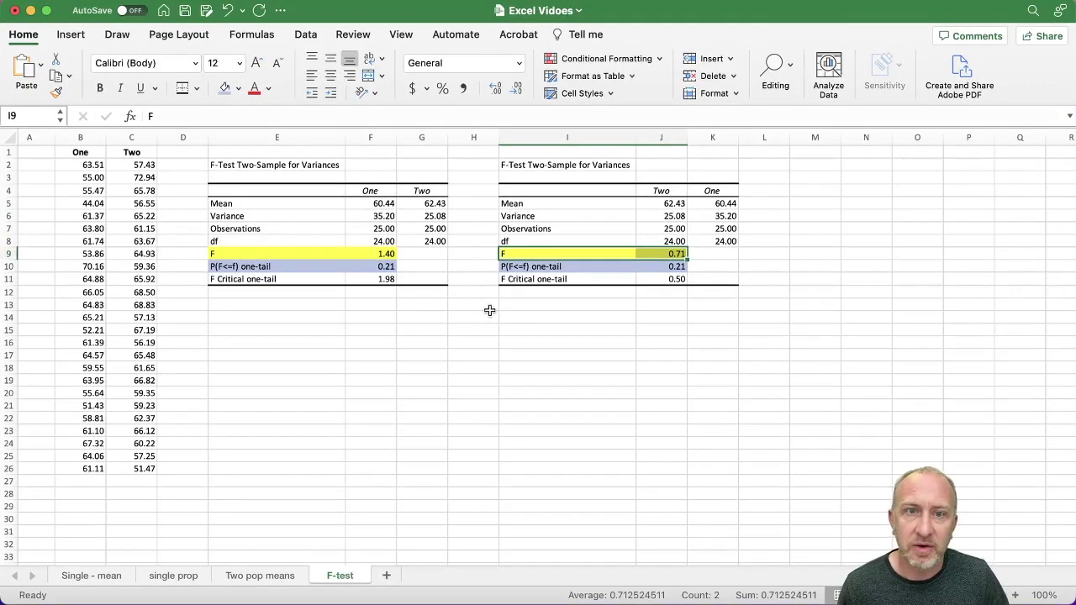
left_click_drag(320, 278, 726, 279)
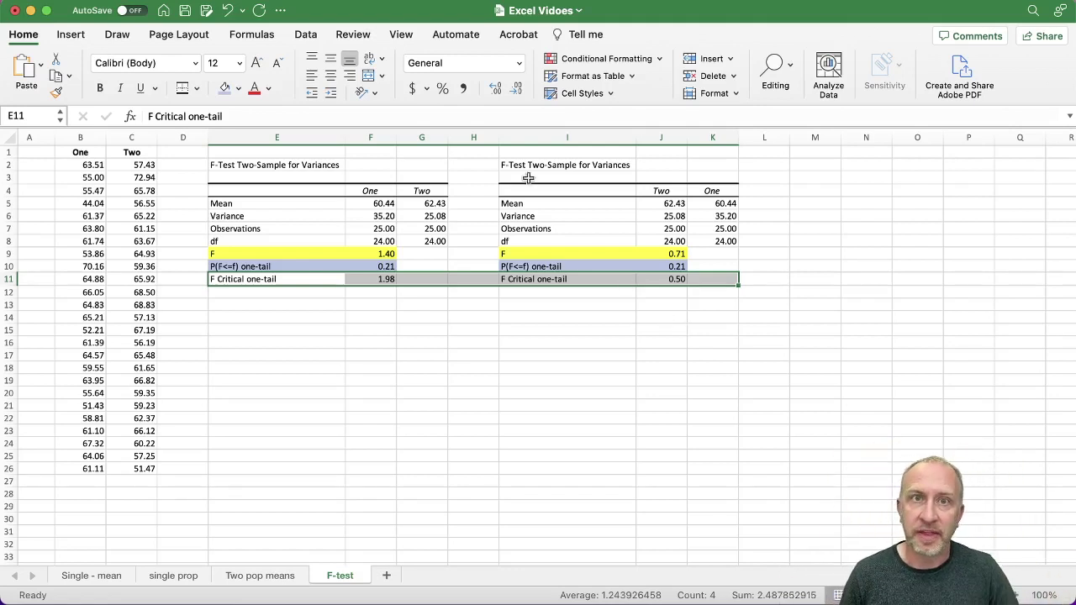
Open the F-Test Two-Sample for Variances settings and move the dialog clear of both outputs to review them together.
left_click(304, 35)
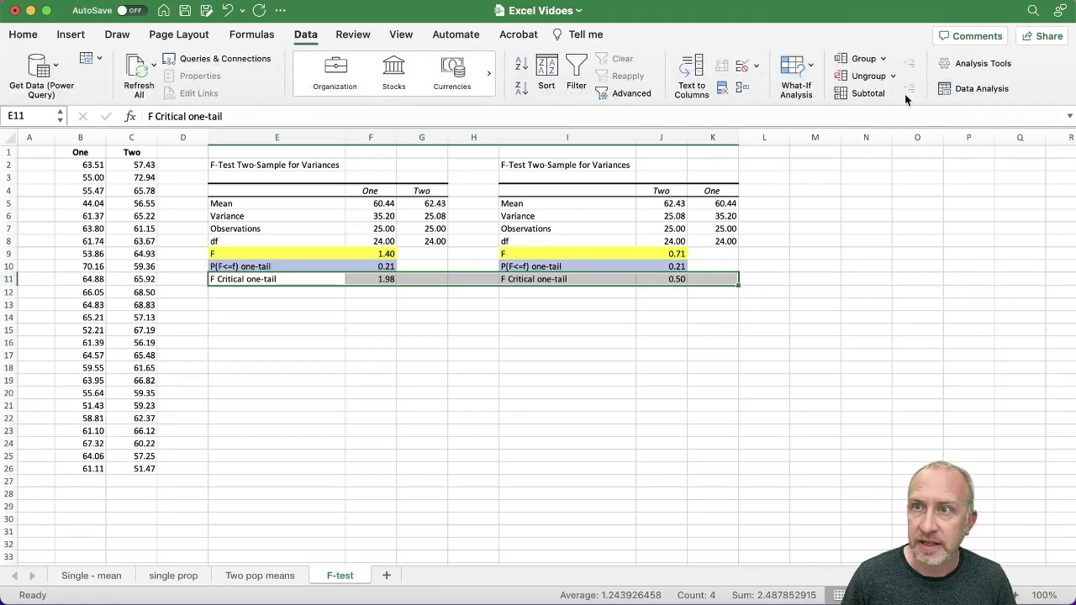
left_click(980, 89)
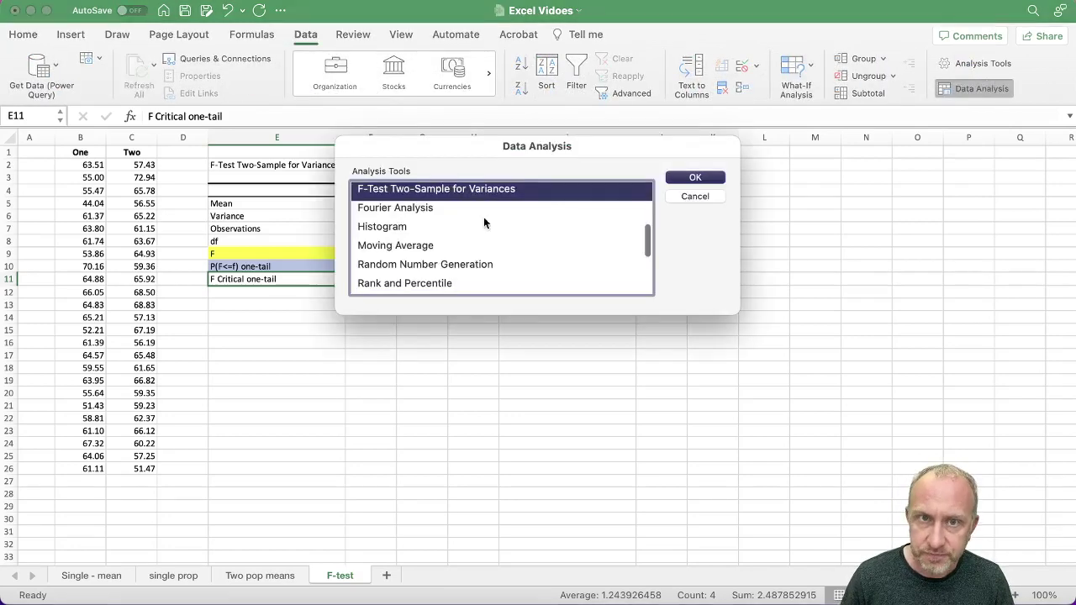
left_click(698, 177)
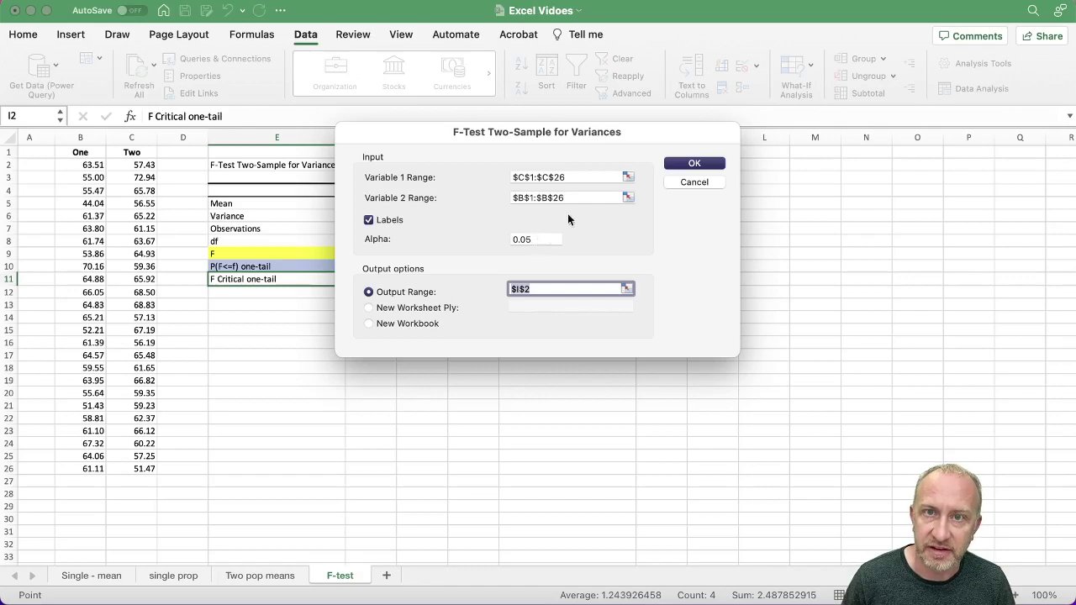
left_click_drag(628, 148, 582, 364)
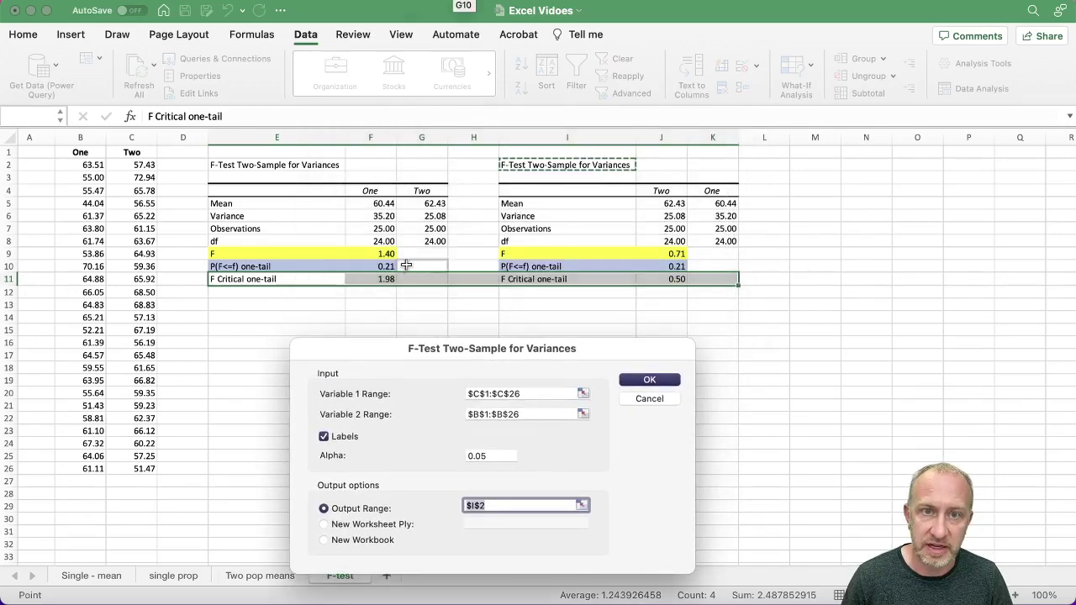